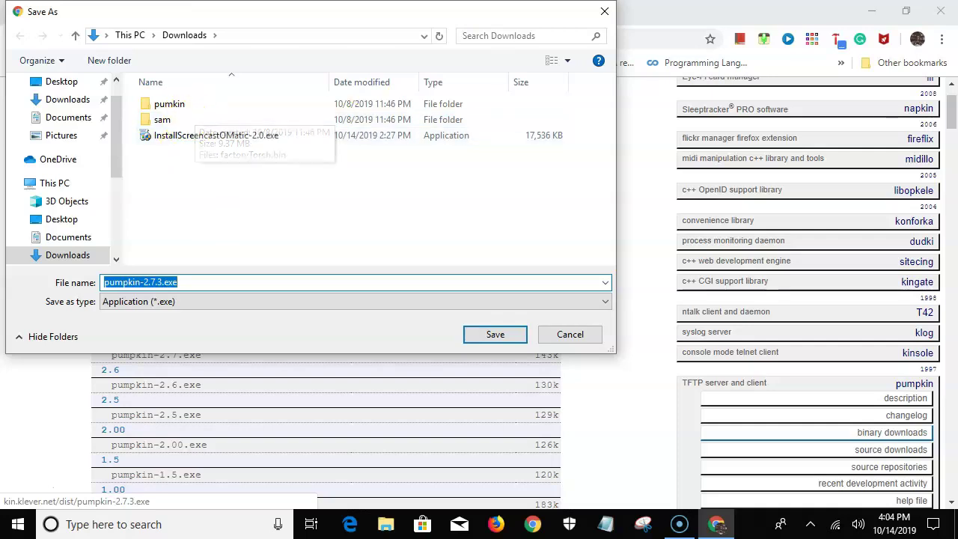
- Dismiss the save dialog for pumpkin-2.7.3.exe and return to the Ethernet address instructions in the pcWRT Torch router flashing guide
{"action": "left_click", "coordinate": [604, 11]}
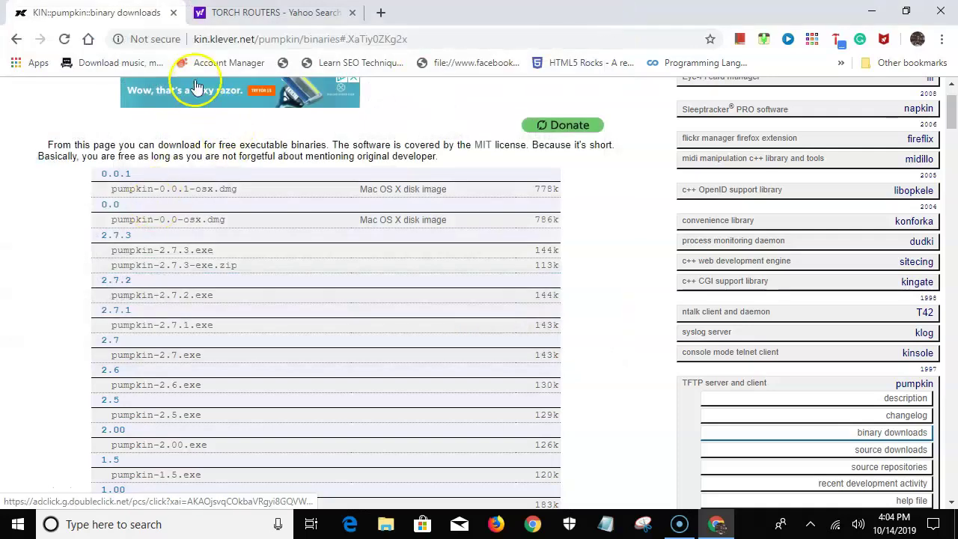
{"action": "left_click", "coordinate": [299, 13]}
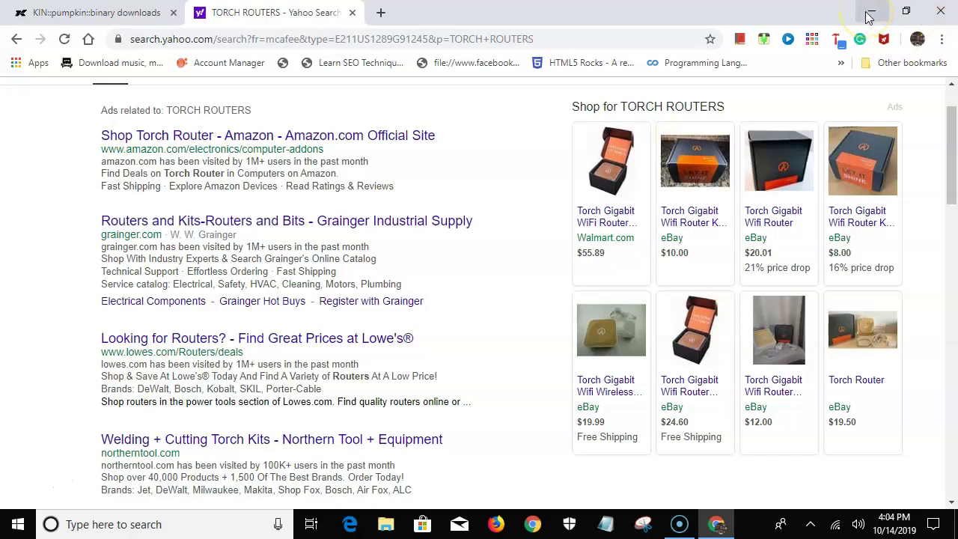
{"action": "left_click", "coordinate": [82, 13]}
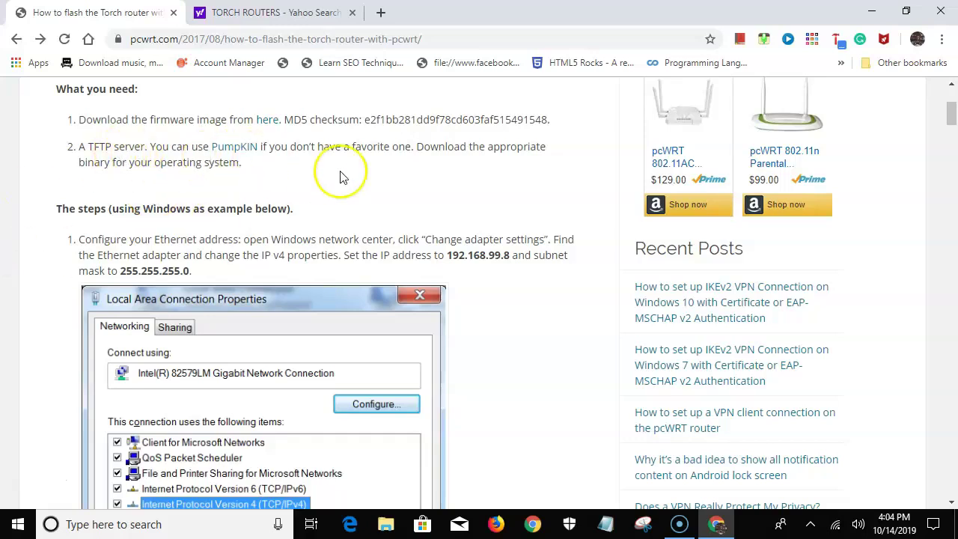
{"action": "scroll", "coordinate": [85, 267], "scroll_direction": "down", "scroll_amount": 1}
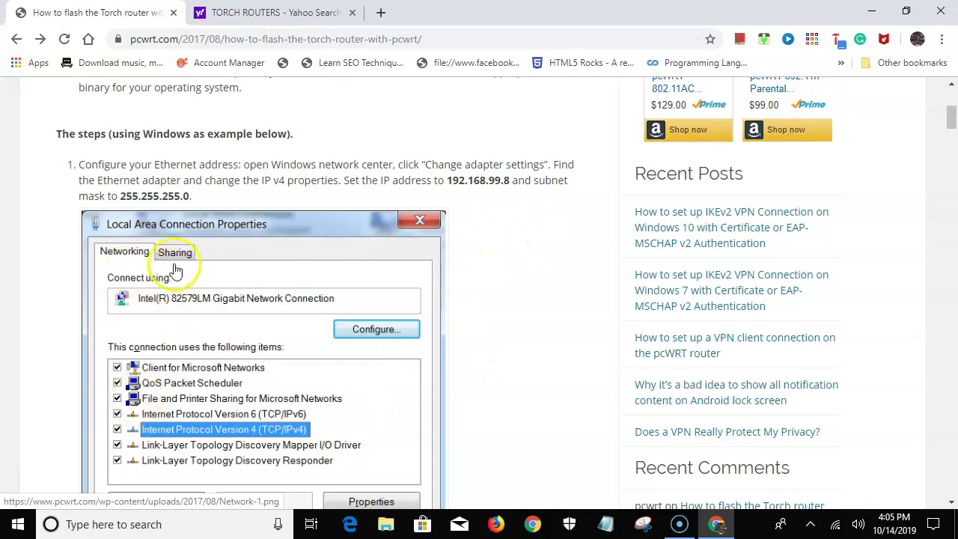
{"action": "scroll", "coordinate": [155, 249], "scroll_direction": "down", "scroll_amount": 1}
{"action": "scroll", "coordinate": [155, 249], "scroll_direction": "down", "scroll_amount": 1}
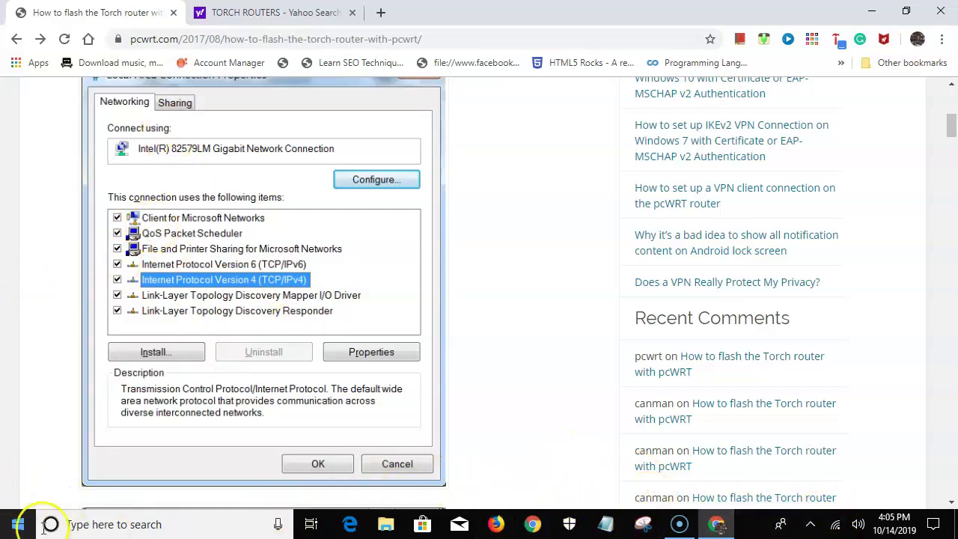
- Open the list of network adapters from the Windows Network & Internet settings
{"action": "mouse_move", "coordinate": [835, 527]}
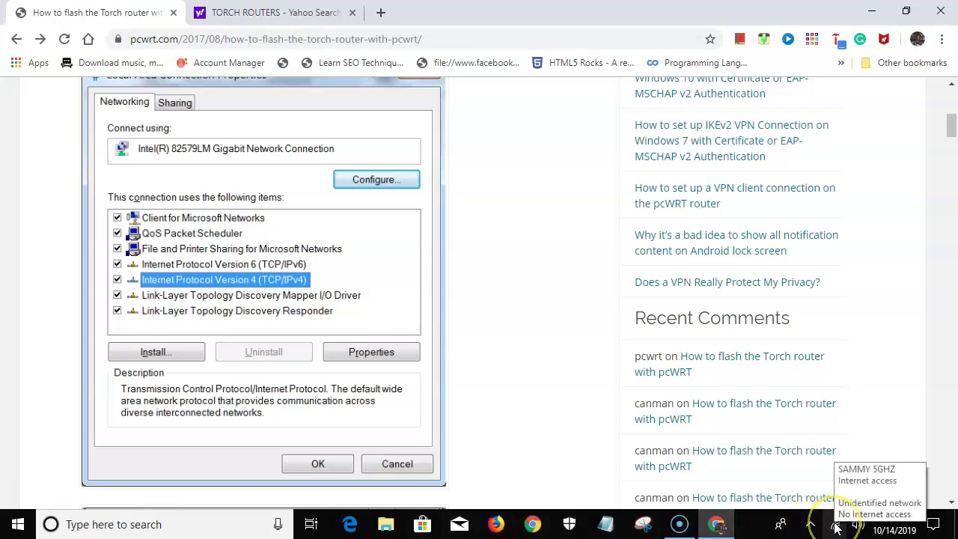
{"action": "right_click", "coordinate": [836, 527]}
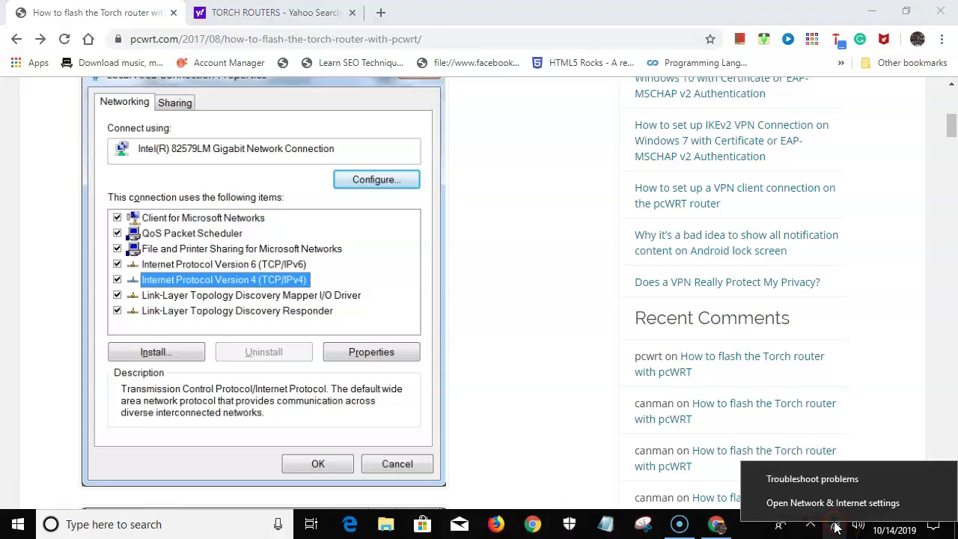
{"action": "left_click", "coordinate": [832, 505]}
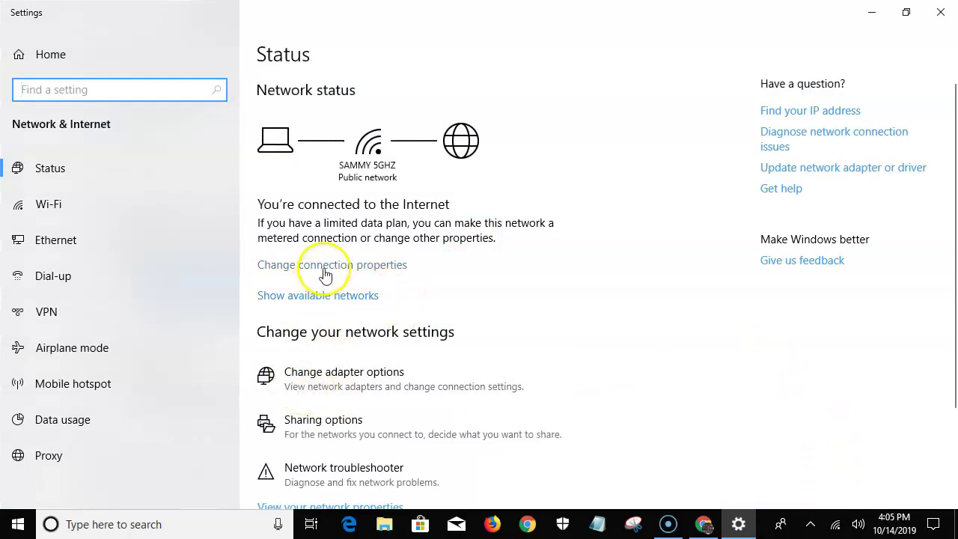
{"action": "left_click", "coordinate": [347, 385]}
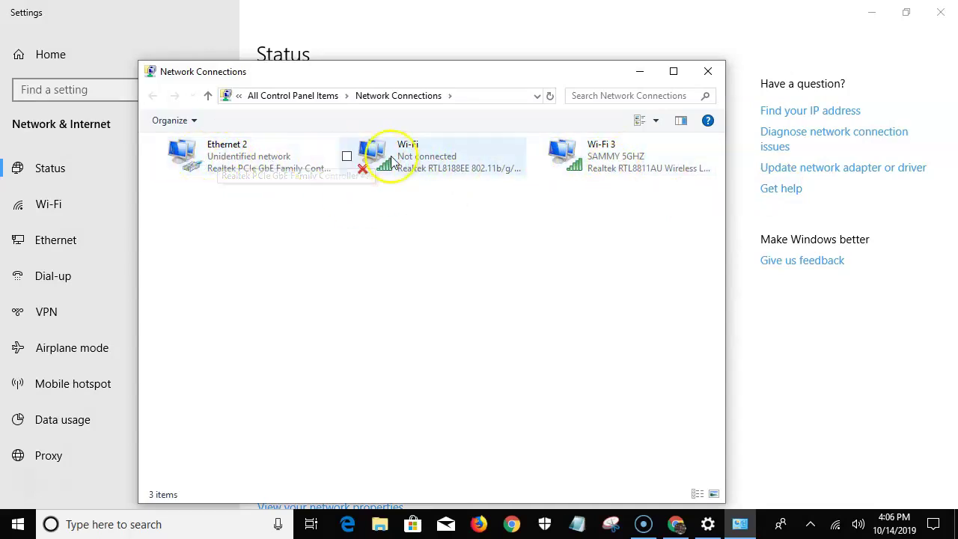
- Open the Internet Protocol Version 4 (TCP/IPv4) properties of the Ethernet 2 adapter and move the dialog clear of the properties window
{"action": "left_click", "coordinate": [216, 156]}
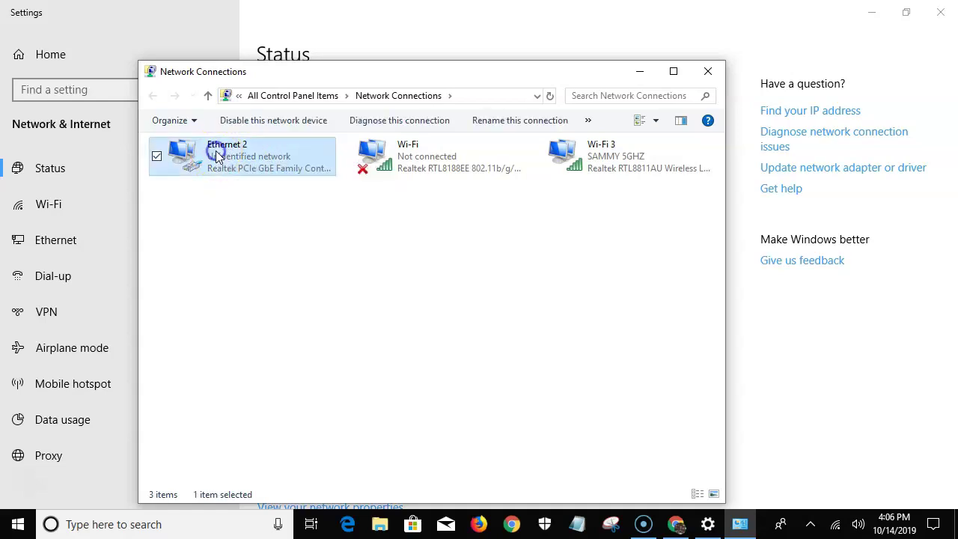
{"action": "right_click", "coordinate": [216, 156]}
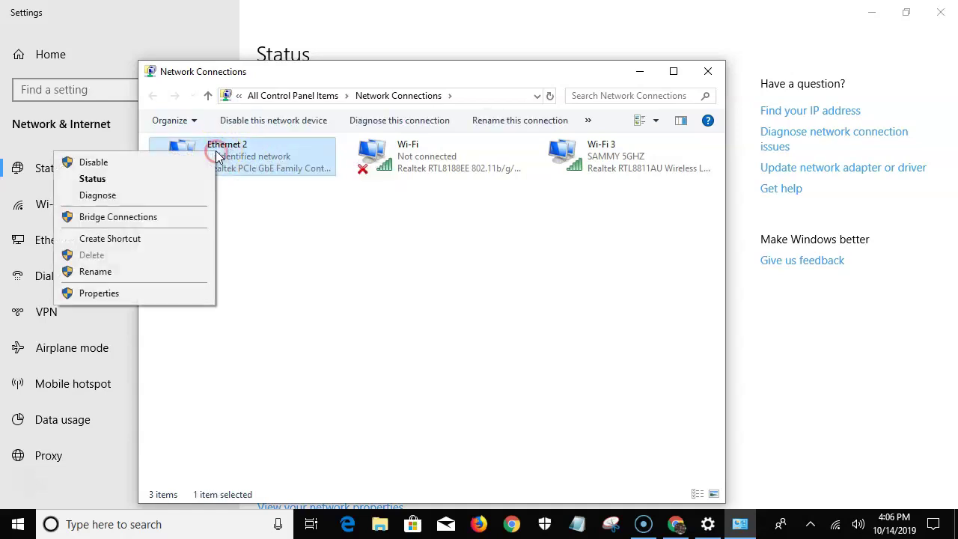
{"action": "left_click", "coordinate": [110, 294]}
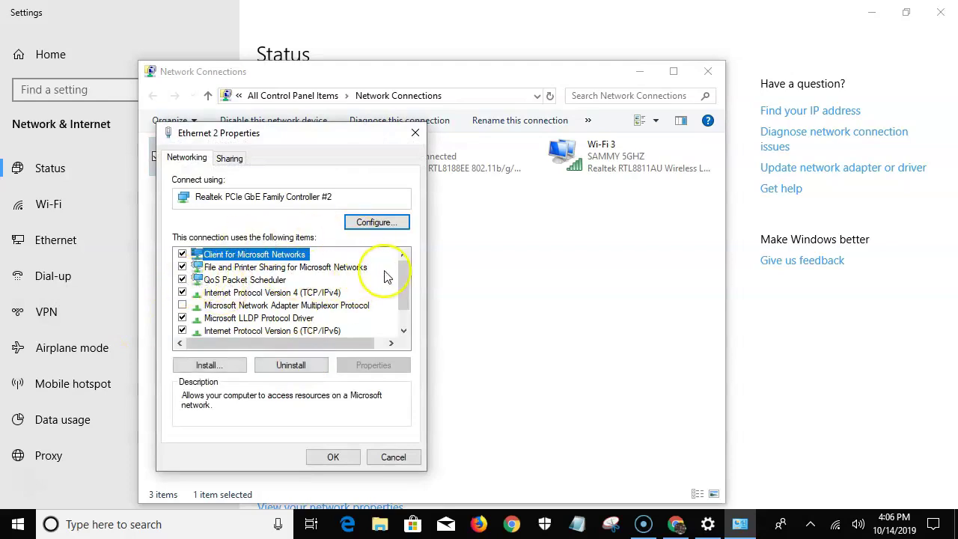
{"action": "scroll", "coordinate": [397, 271], "scroll_direction": "down", "scroll_amount": 1}
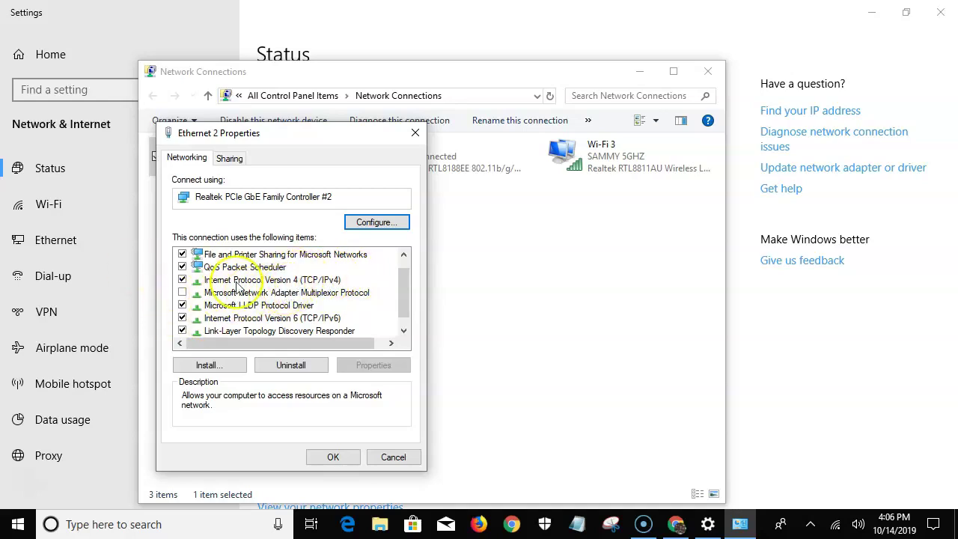
{"action": "left_click", "coordinate": [182, 280]}
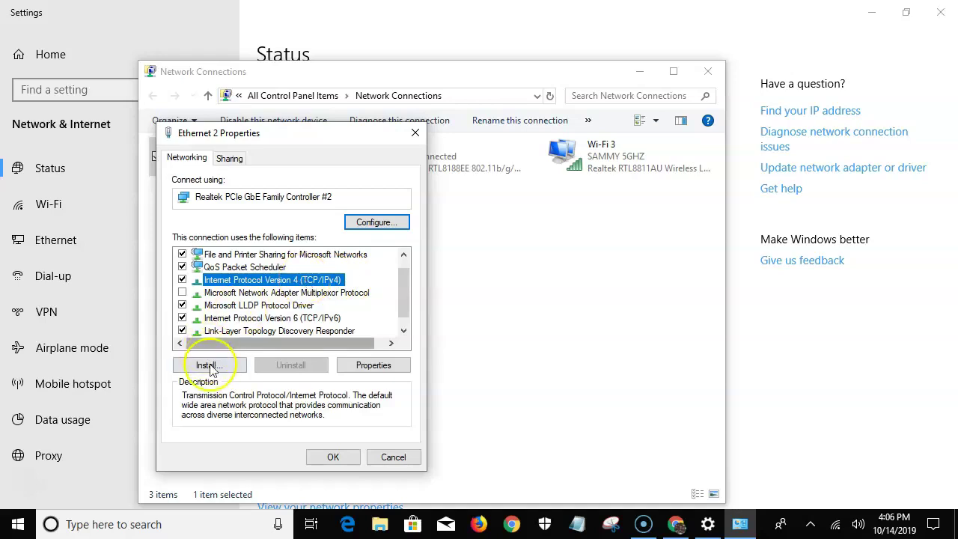
{"action": "double_click", "coordinate": [260, 280]}
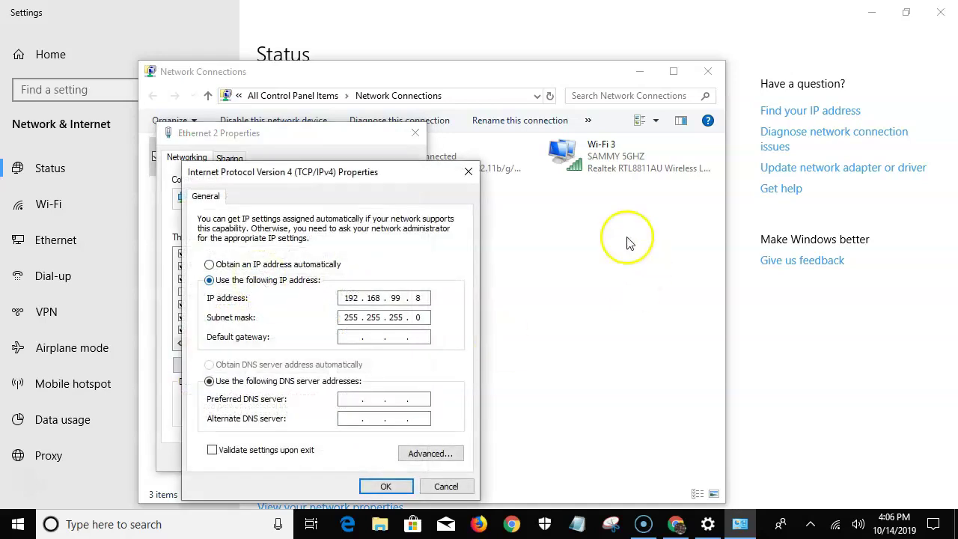
{"action": "left_click_drag", "start_coordinate": [404, 172], "coordinate": [528, 68]}
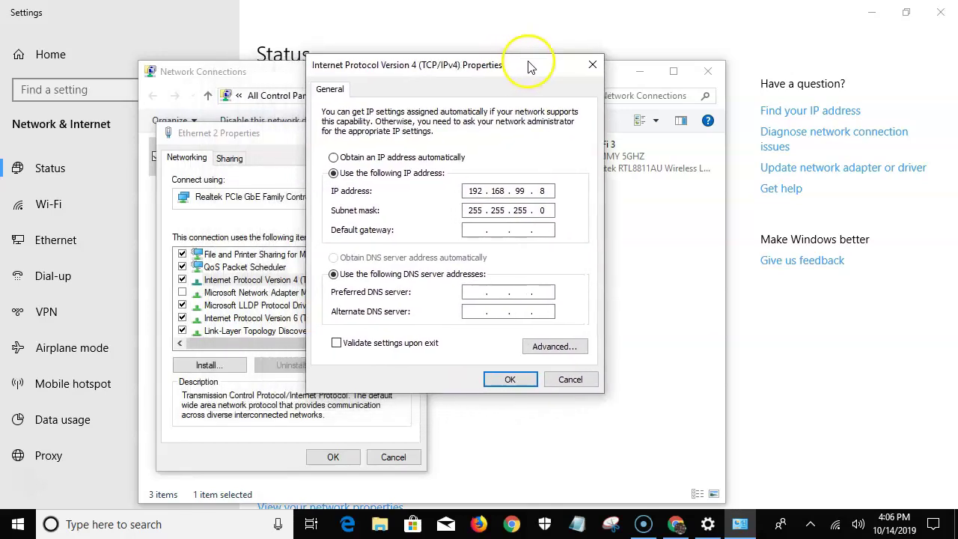
- Clear the IPv4 address fields by switching to automatic addressing and back to a manually specified IP address
{"action": "left_click", "coordinate": [333, 157]}
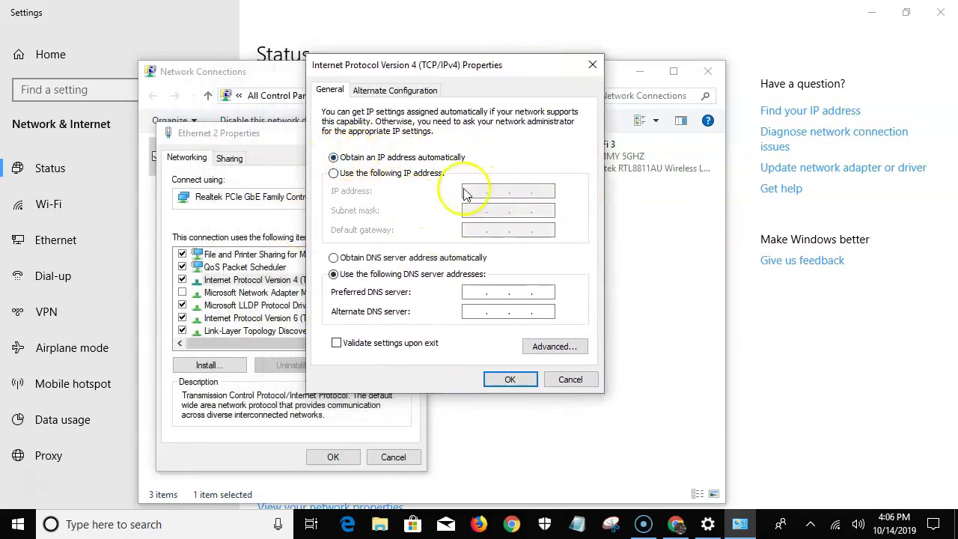
{"action": "left_click", "coordinate": [334, 173]}
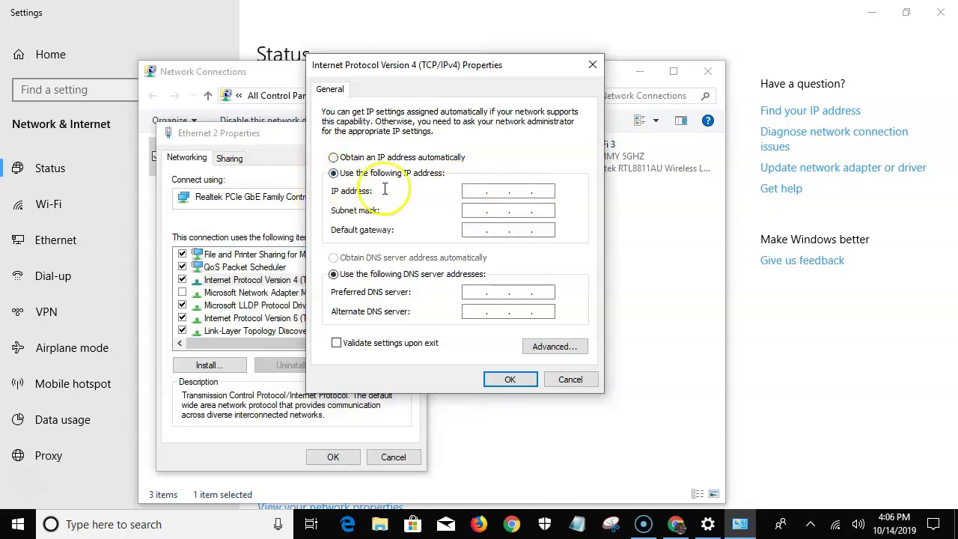
{"action": "left_click", "coordinate": [333, 158]}
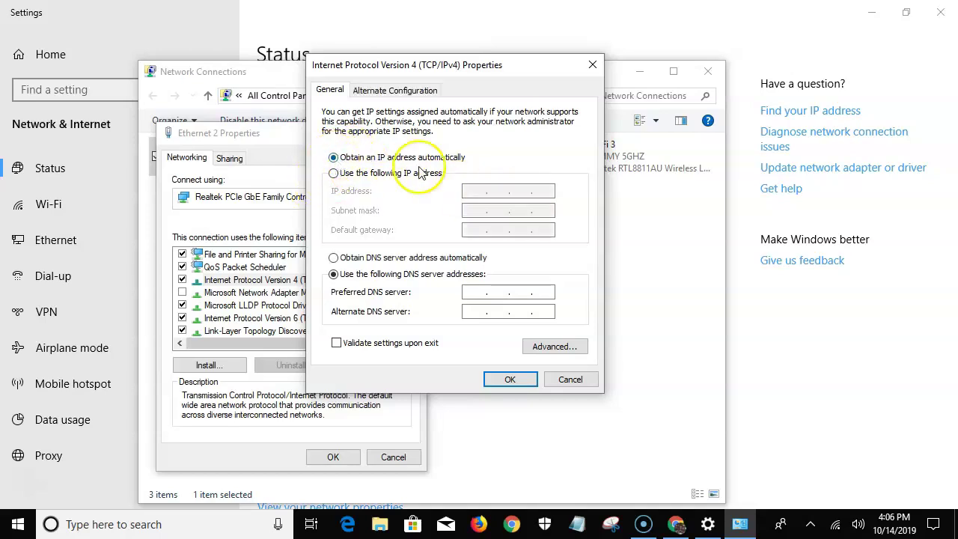
{"action": "left_click", "coordinate": [332, 174]}
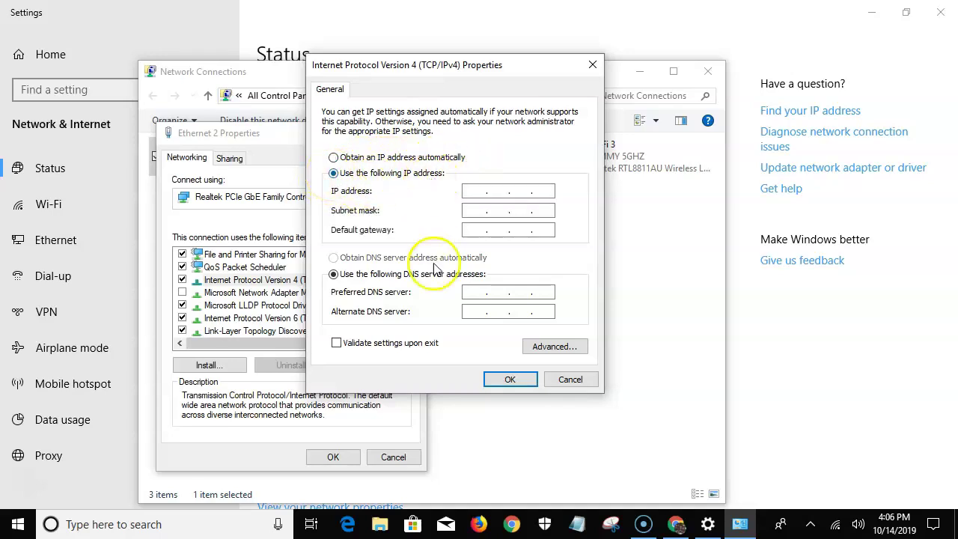
- Set Ethernet 2's IP address to 192.168.99.8 and subnet mask to 255.255.255.0, following the guide in Chrome, and apply the adapter properties
{"action": "left_click", "coordinate": [675, 524]}
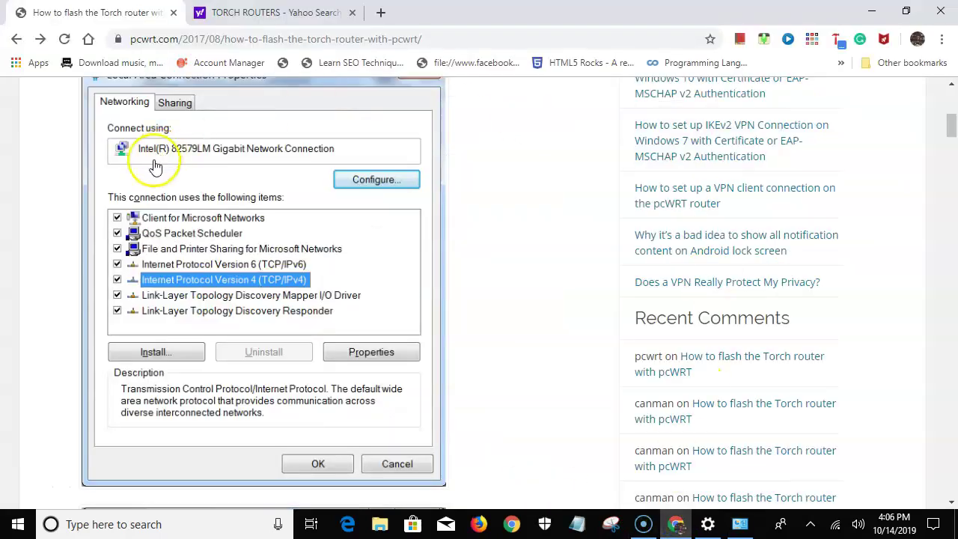
{"action": "scroll", "coordinate": [174, 238], "scroll_direction": "up", "scroll_amount": 3}
{"action": "scroll", "coordinate": [135, 247], "scroll_direction": "down", "scroll_amount": 4}
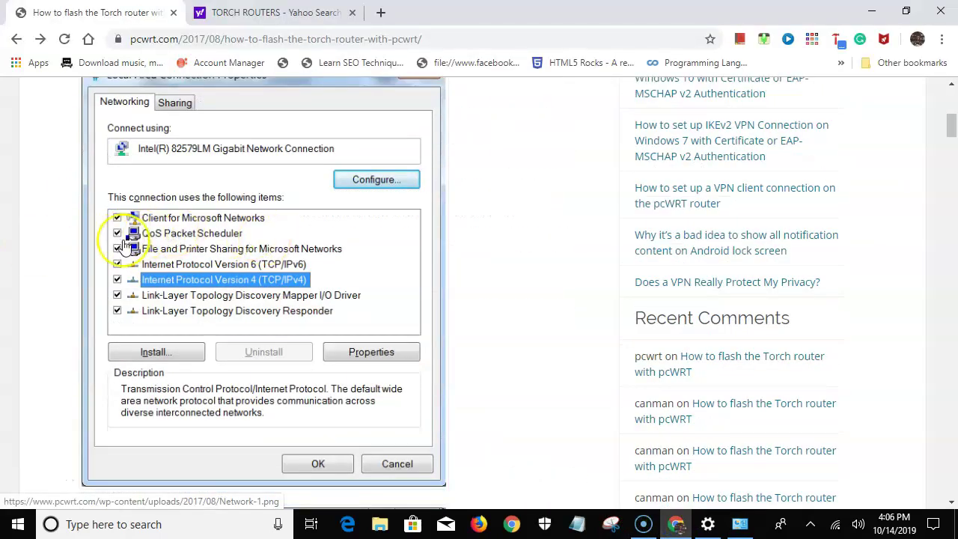
{"action": "scroll", "coordinate": [119, 254], "scroll_direction": "down", "scroll_amount": 3}
{"action": "scroll", "coordinate": [112, 284], "scroll_direction": "down", "scroll_amount": 2}
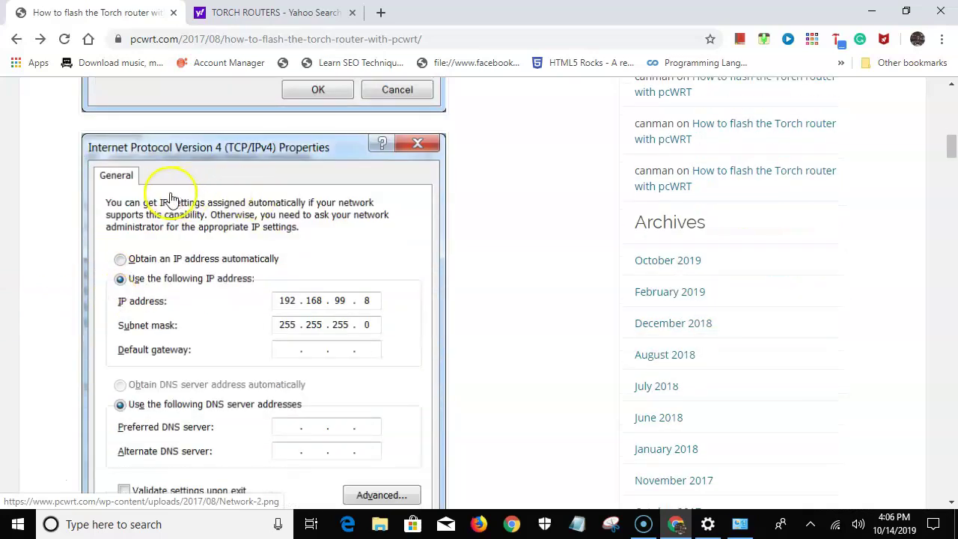
{"action": "scroll", "coordinate": [249, 297], "scroll_direction": "down", "scroll_amount": 1}
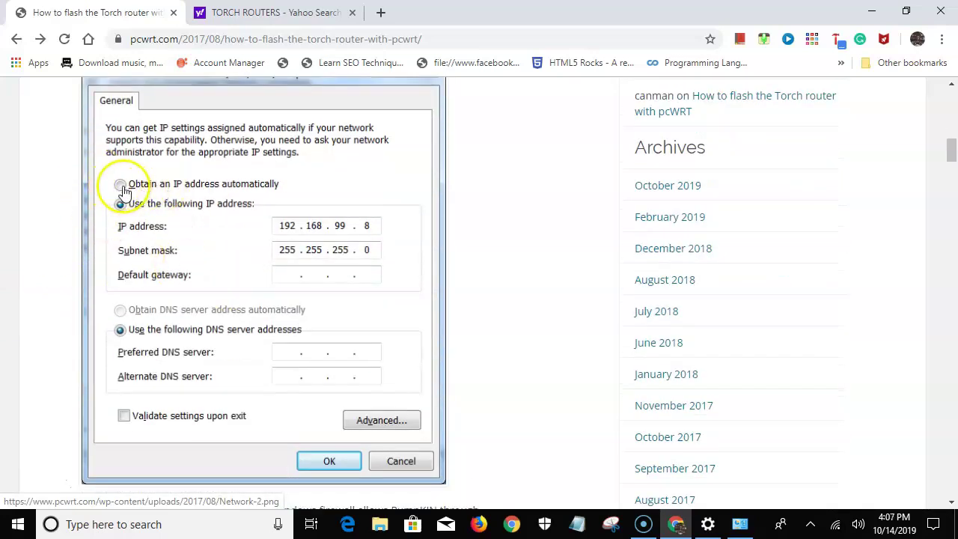
{"action": "left_click", "coordinate": [876, 13]}
{"action": "left_click", "coordinate": [470, 191]}
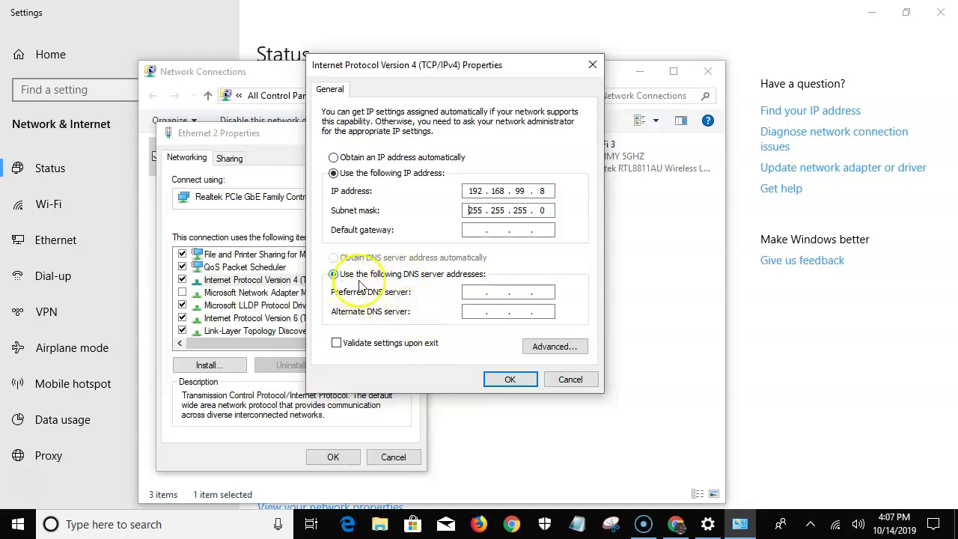
{"action": "left_click", "coordinate": [511, 380]}
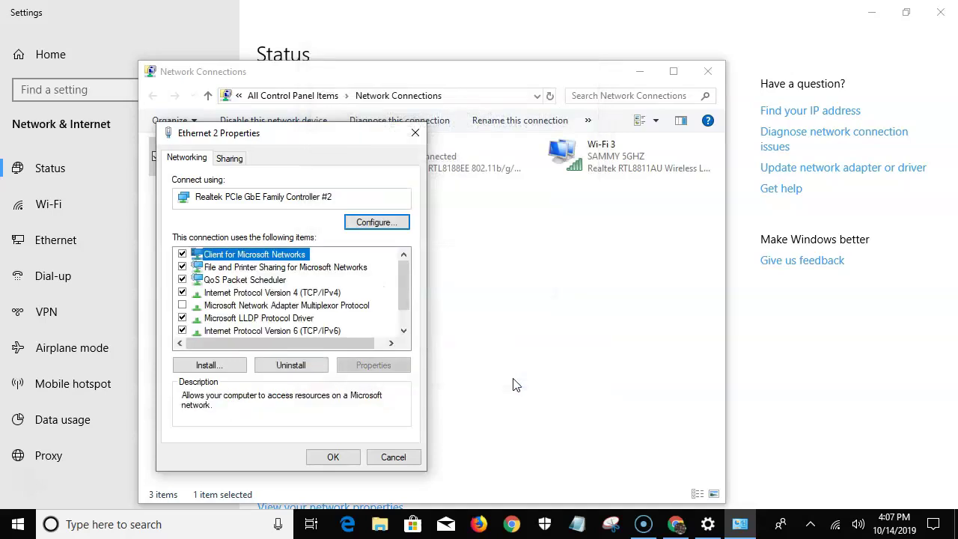
{"action": "left_click", "coordinate": [333, 456]}
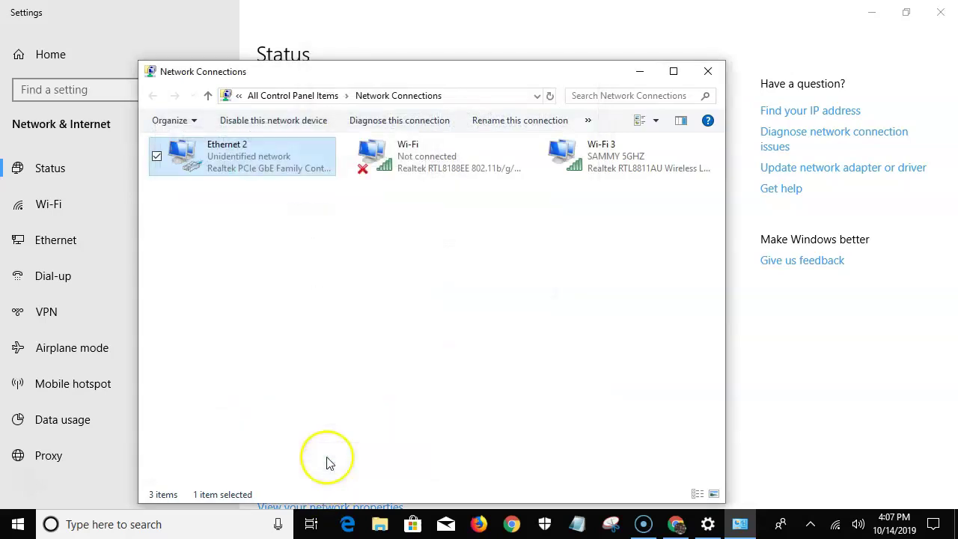
- Put away the network settings windows and review the guide's Windows firewall step for PumpKIN in Chrome
{"action": "left_click", "coordinate": [708, 72]}
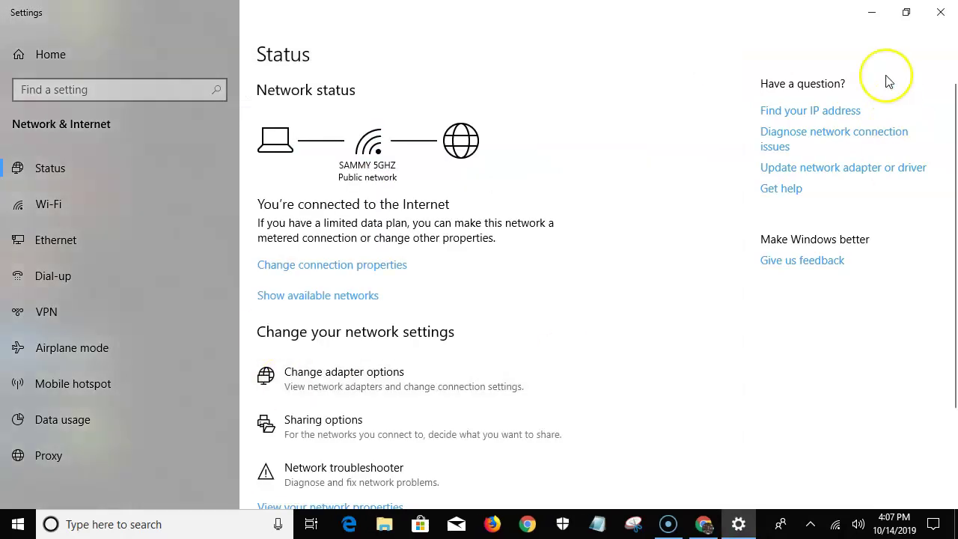
{"action": "left_click", "coordinate": [873, 13]}
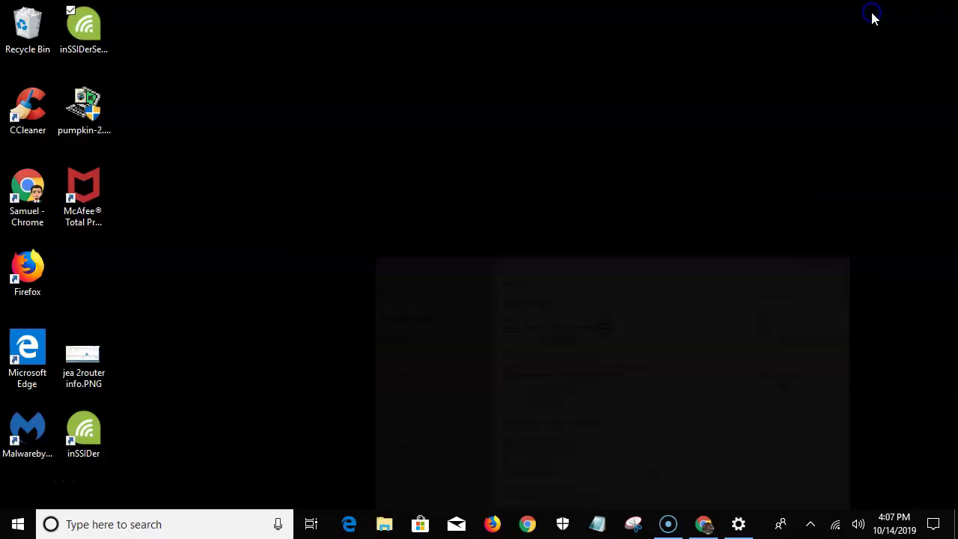
{"action": "left_click", "coordinate": [704, 523]}
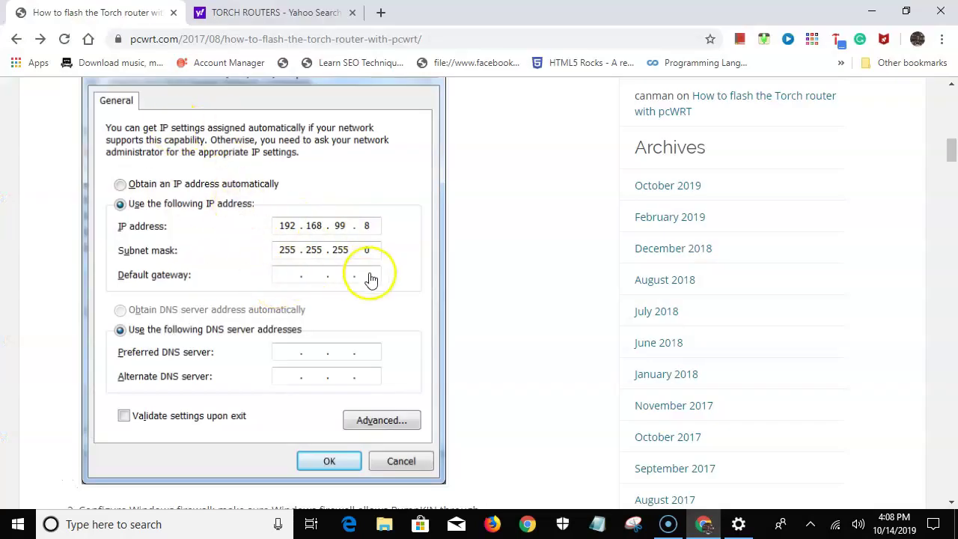
{"action": "scroll", "coordinate": [367, 277], "scroll_direction": "down", "scroll_amount": 7}
{"action": "scroll", "coordinate": [203, 171], "scroll_direction": "up", "scroll_amount": 2}
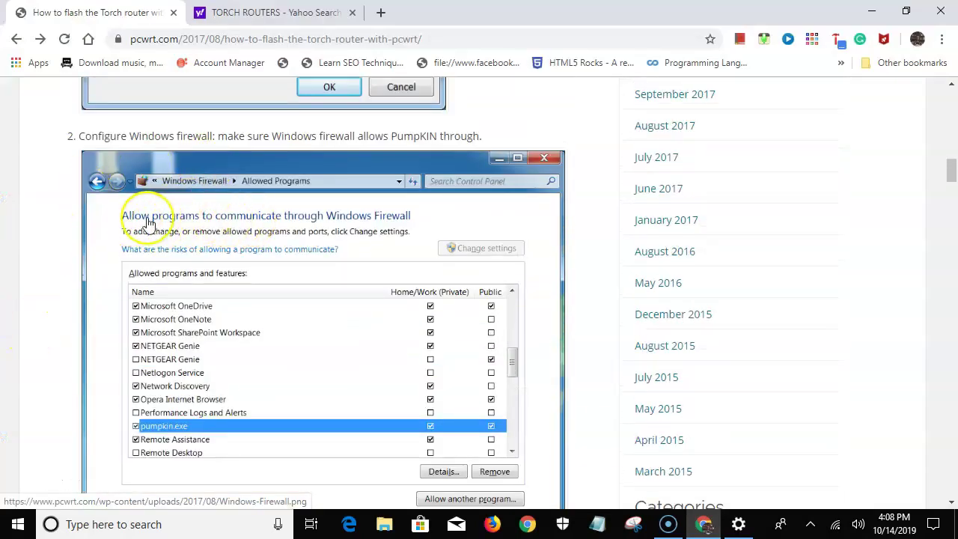
- Put Chrome away and search Windows for "windows fire" to open the Allow an app through Windows Firewall settings
{"action": "left_click", "coordinate": [874, 12]}
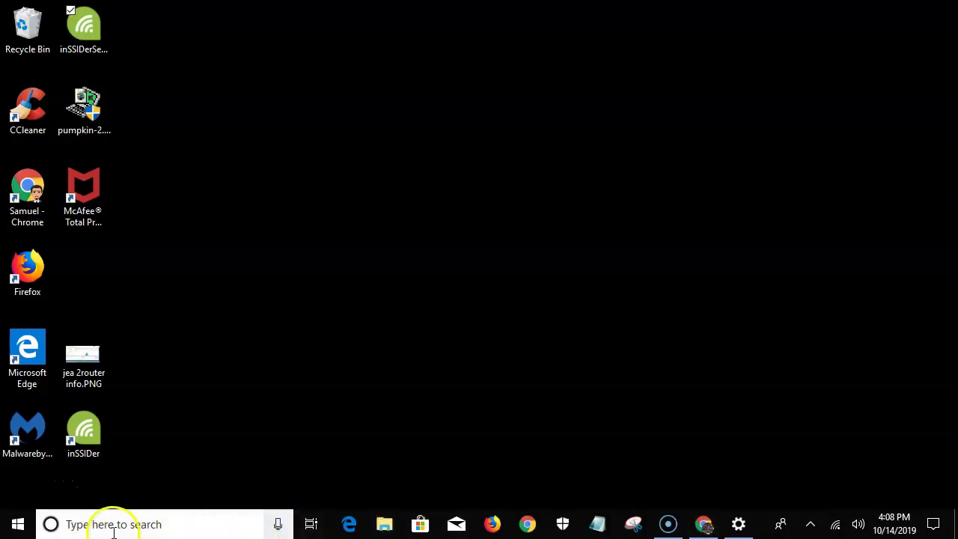
{"action": "left_click", "coordinate": [88, 528]}
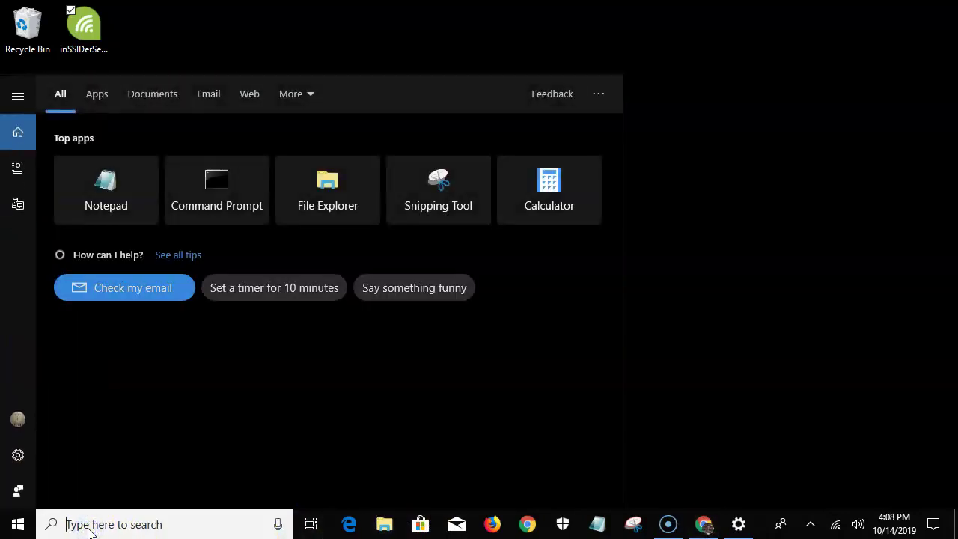
{"action": "type", "text": "WIN"}
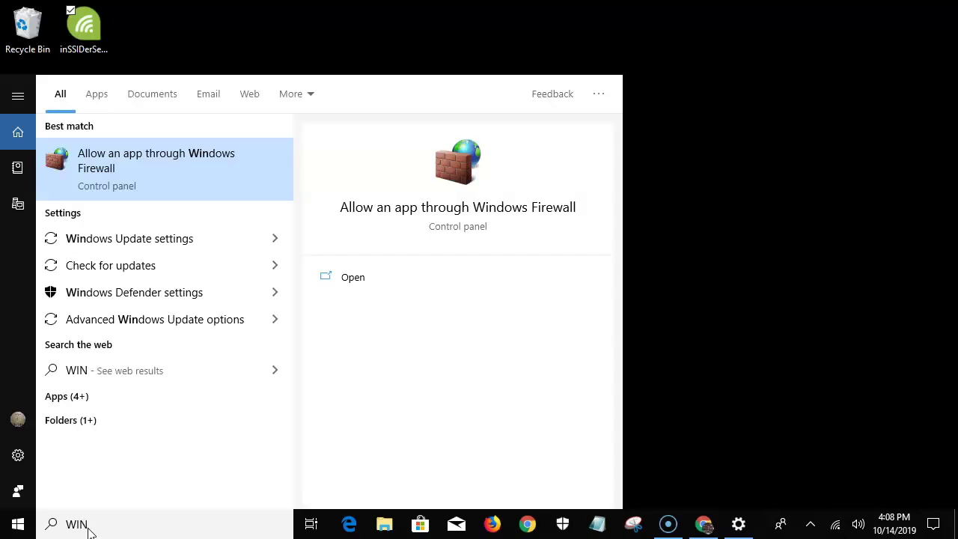
{"action": "key", "text": "BackSpace"}
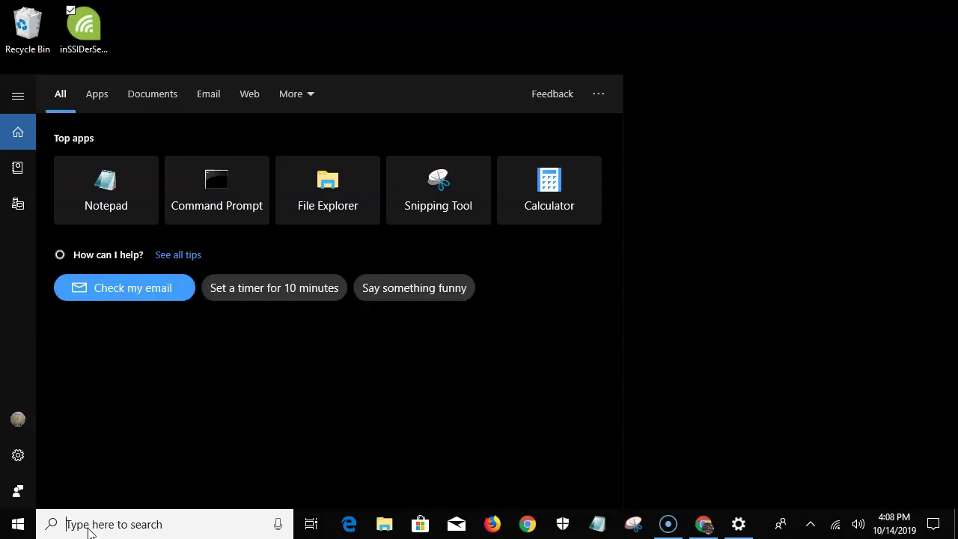
{"action": "type", "text": "windo"}
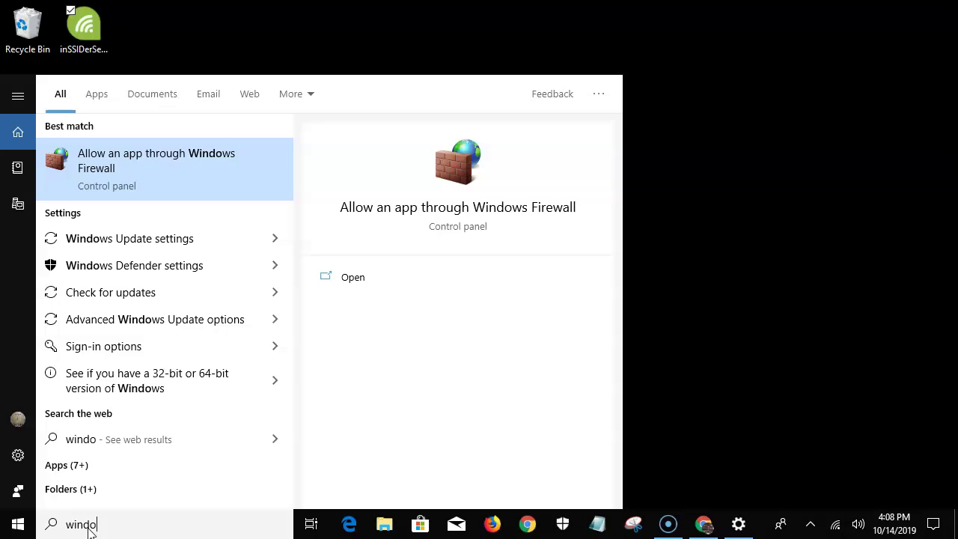
{"action": "type", "text": "ws fire"}
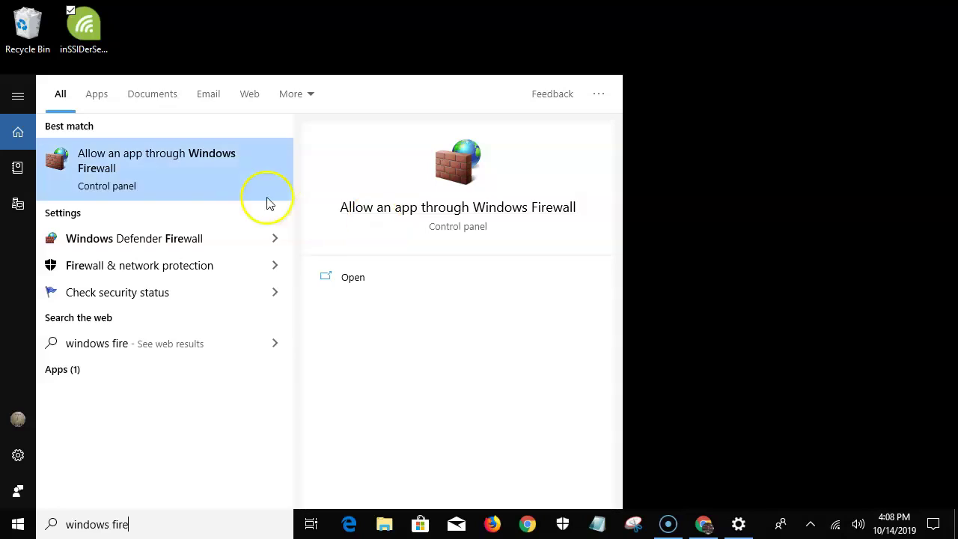
{"action": "left_click", "coordinate": [160, 162]}
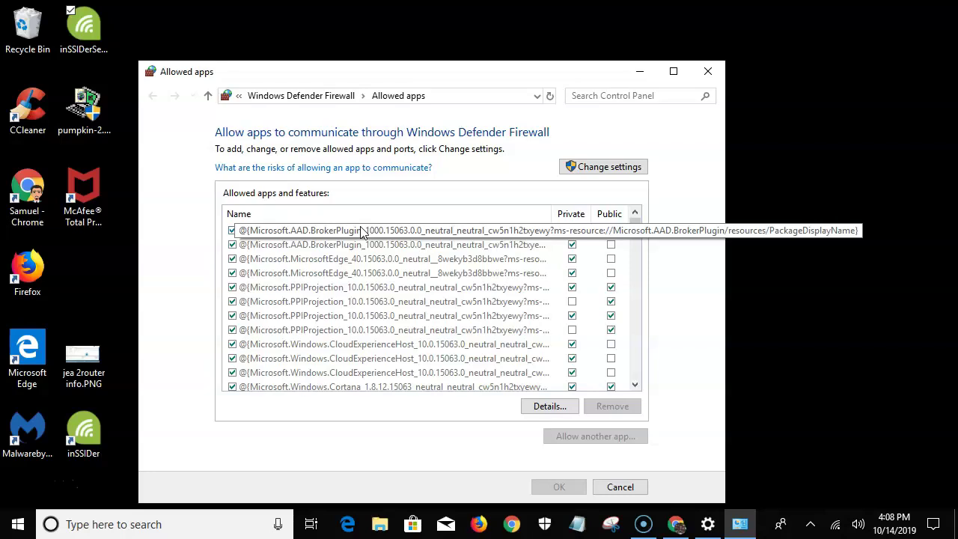
- Check the private and public permissions for pumpkin.exe in the firewall's allowed apps list and close the window
{"action": "scroll", "coordinate": [314, 314], "scroll_direction": "down", "scroll_amount": 5}
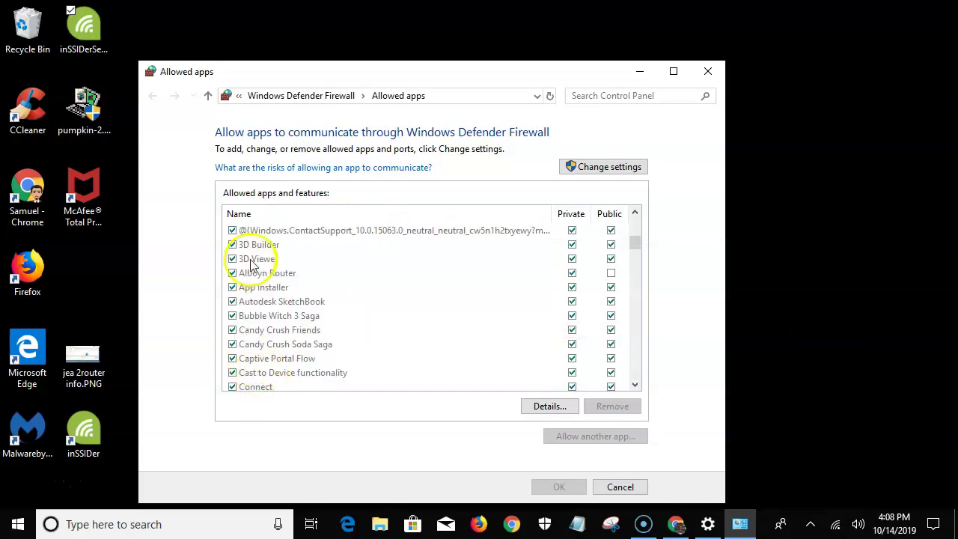
{"action": "scroll", "coordinate": [229, 327], "scroll_direction": "down", "scroll_amount": 4}
{"action": "scroll", "coordinate": [314, 335], "scroll_direction": "down", "scroll_amount": 5}
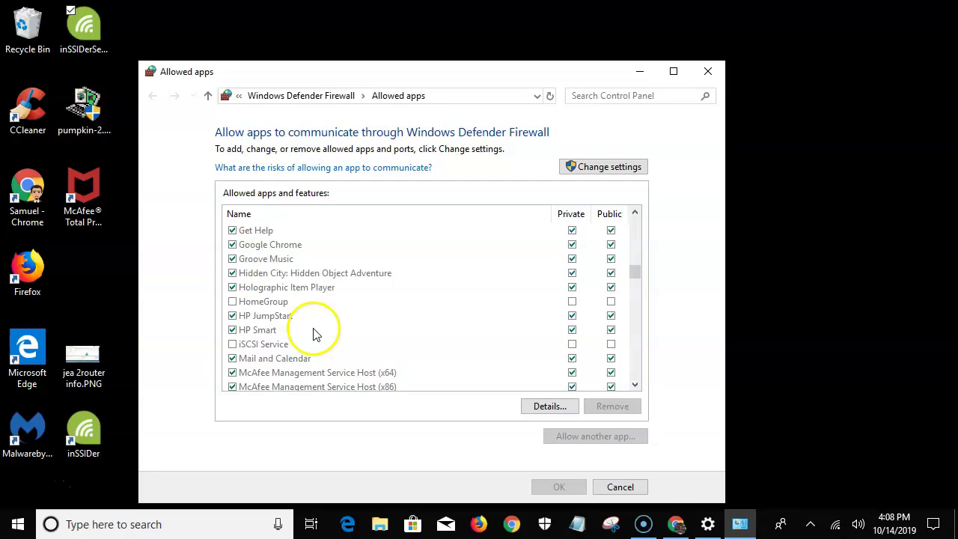
{"action": "scroll", "coordinate": [314, 335], "scroll_direction": "down", "scroll_amount": 12}
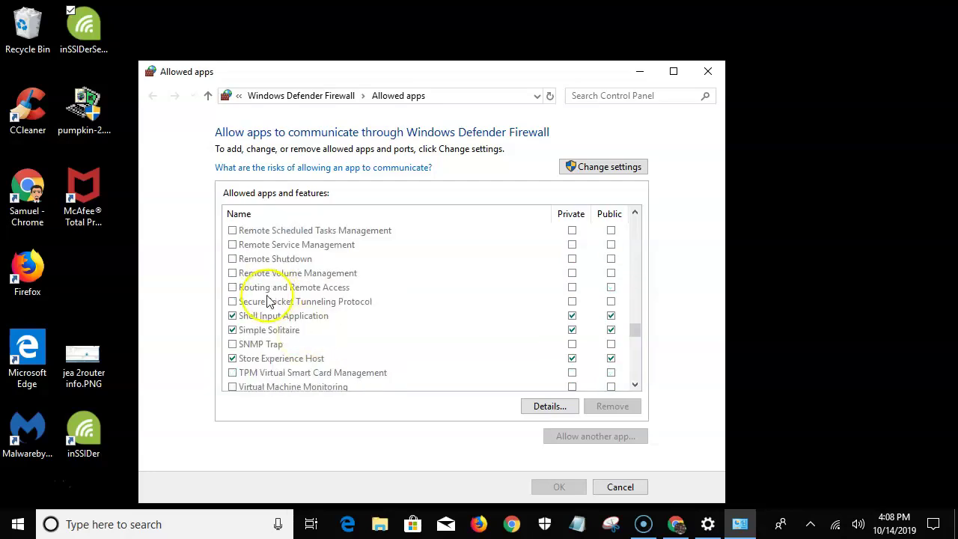
{"action": "scroll", "coordinate": [267, 301], "scroll_direction": "up", "scroll_amount": 2}
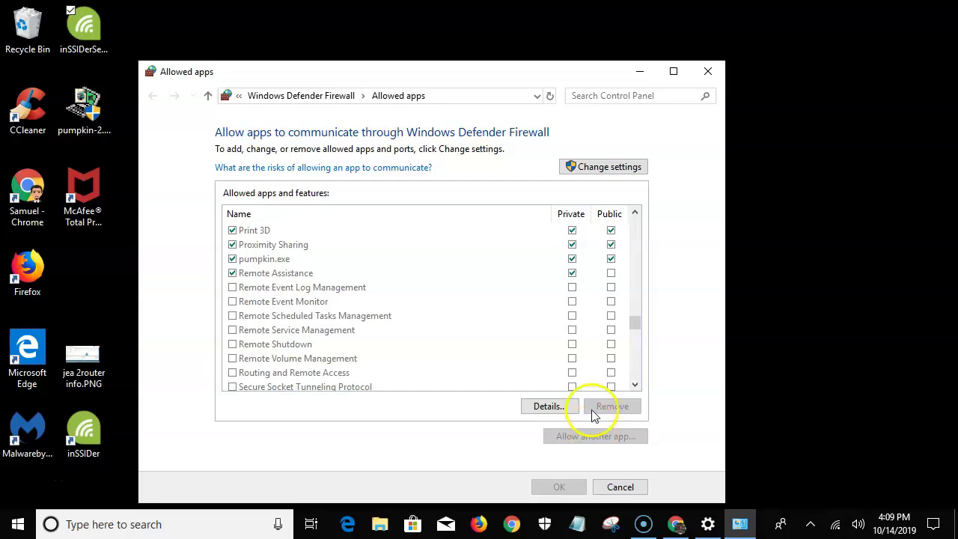
{"action": "left_click", "coordinate": [707, 73]}
- Switch to Chrome and read the guide's steps 3 and 4 on starting PumpKIN and setting its TFTP download path
{"action": "left_click", "coordinate": [702, 524]}
{"action": "scroll", "coordinate": [250, 346], "scroll_direction": "down", "scroll_amount": 2}
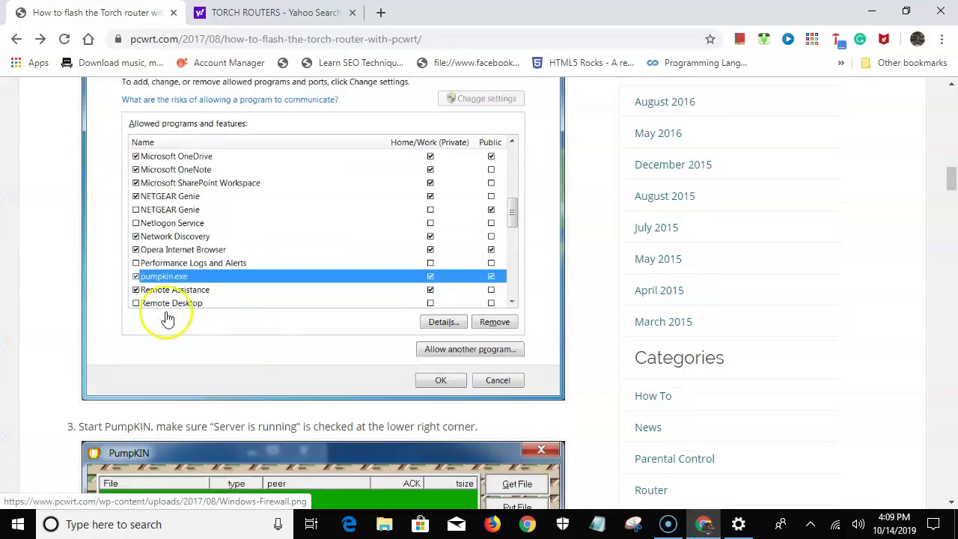
{"action": "scroll", "coordinate": [421, 289], "scroll_direction": "down", "scroll_amount": 4}
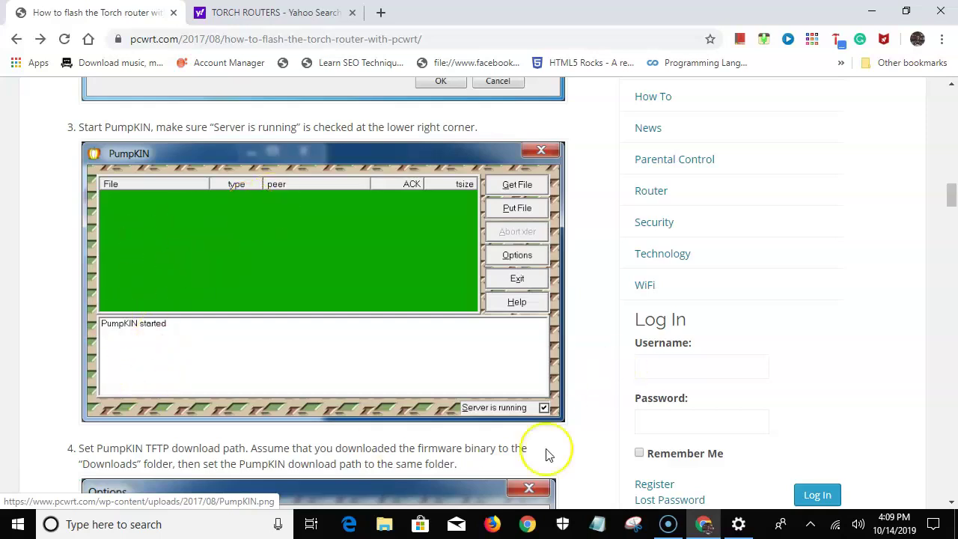
{"action": "scroll", "coordinate": [299, 384], "scroll_direction": "down", "scroll_amount": 1}
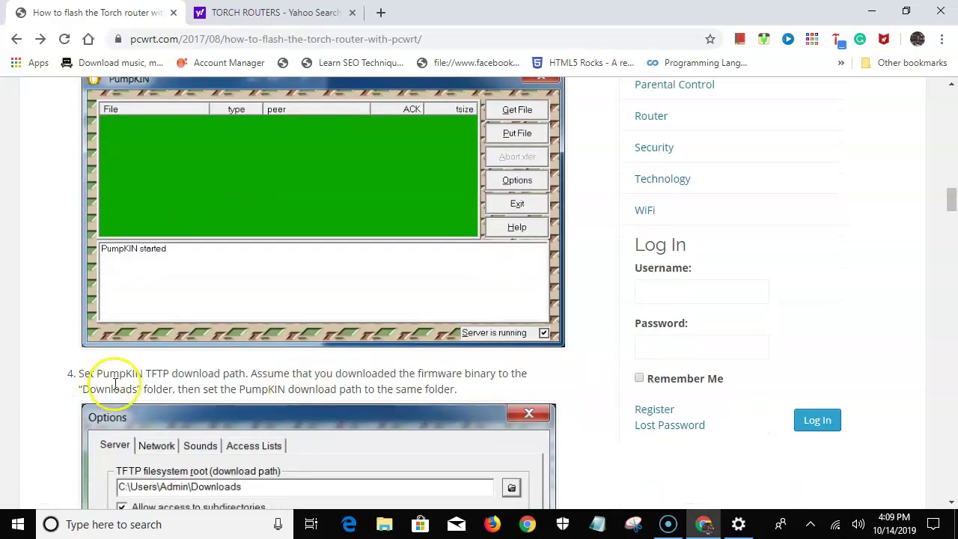
{"action": "scroll", "coordinate": [114, 382], "scroll_direction": "down", "scroll_amount": 1}
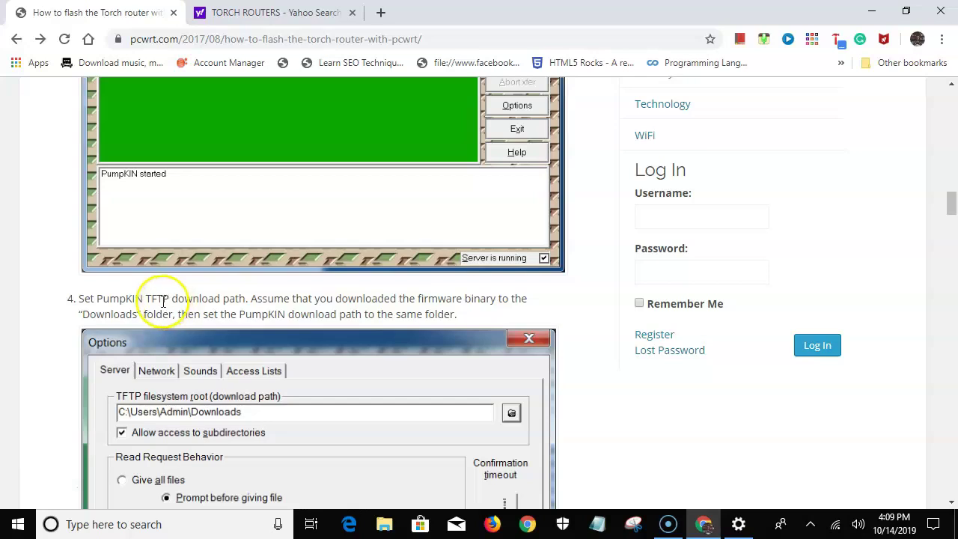
{"action": "scroll", "coordinate": [188, 301], "scroll_direction": "down", "scroll_amount": 1}
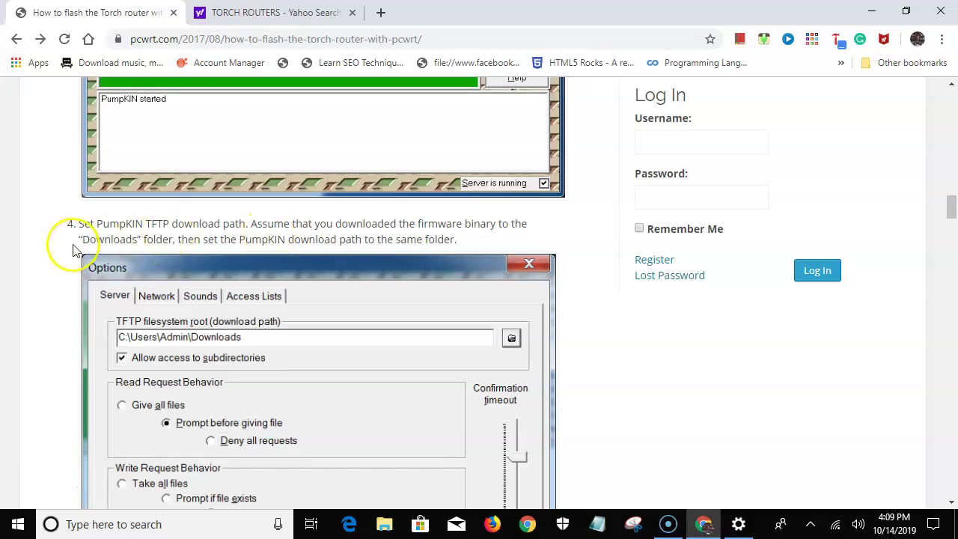
{"action": "scroll", "coordinate": [134, 257], "scroll_direction": "down", "scroll_amount": 2}
{"action": "scroll", "coordinate": [142, 258], "scroll_direction": "up", "scroll_amount": 1}
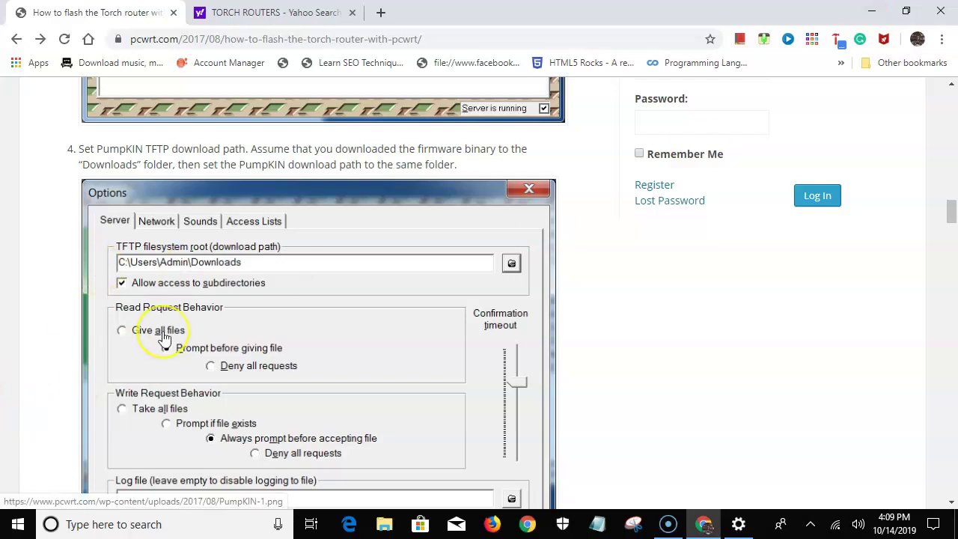
{"action": "scroll", "coordinate": [163, 336], "scroll_direction": "down", "scroll_amount": 1}
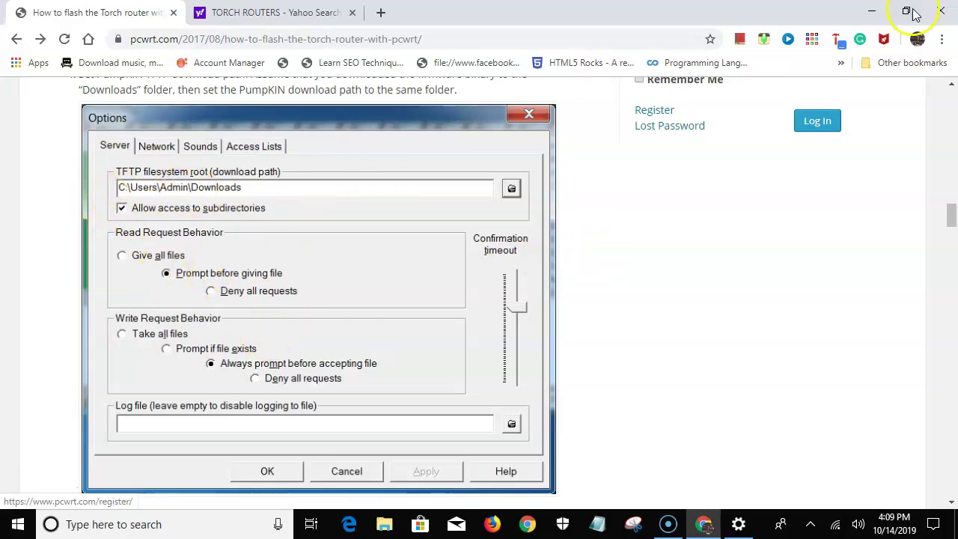
- Put Chrome away, launch and cancel the PumpKIN installer, and open the Downloads subfolder containing factoryTorch.bin in File Explorer
{"action": "left_click", "coordinate": [866, 15]}
{"action": "left_click", "coordinate": [86, 99]}
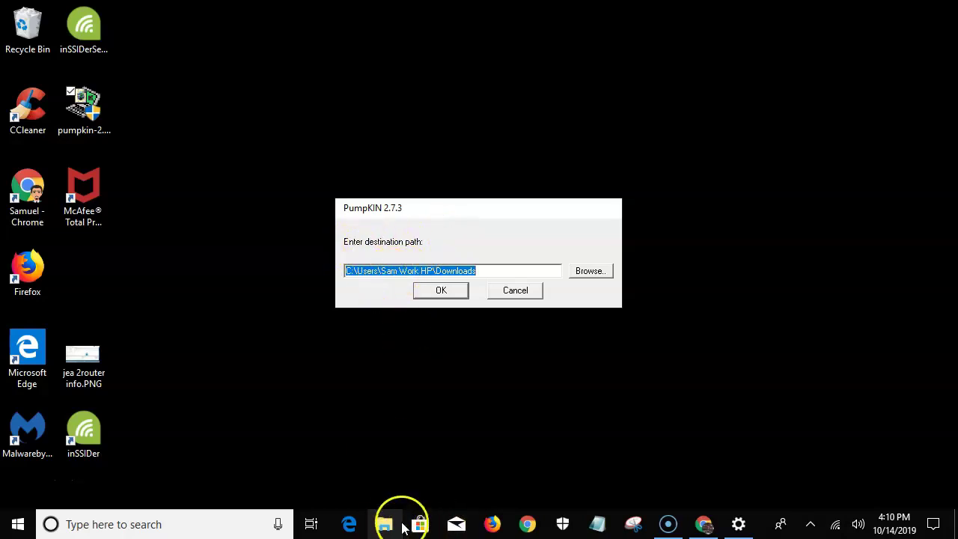
{"action": "left_click", "coordinate": [383, 523]}
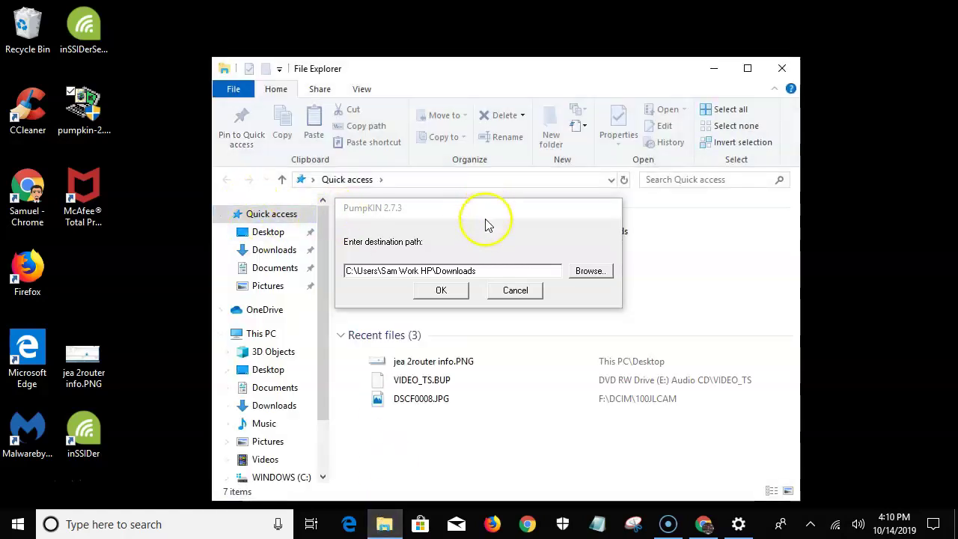
{"action": "left_click", "coordinate": [516, 291]}
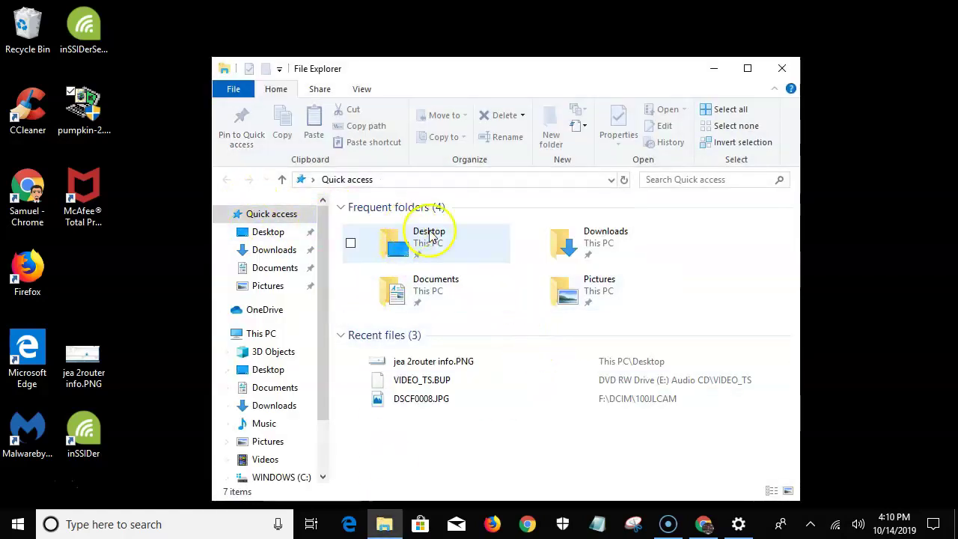
{"action": "left_click", "coordinate": [280, 249]}
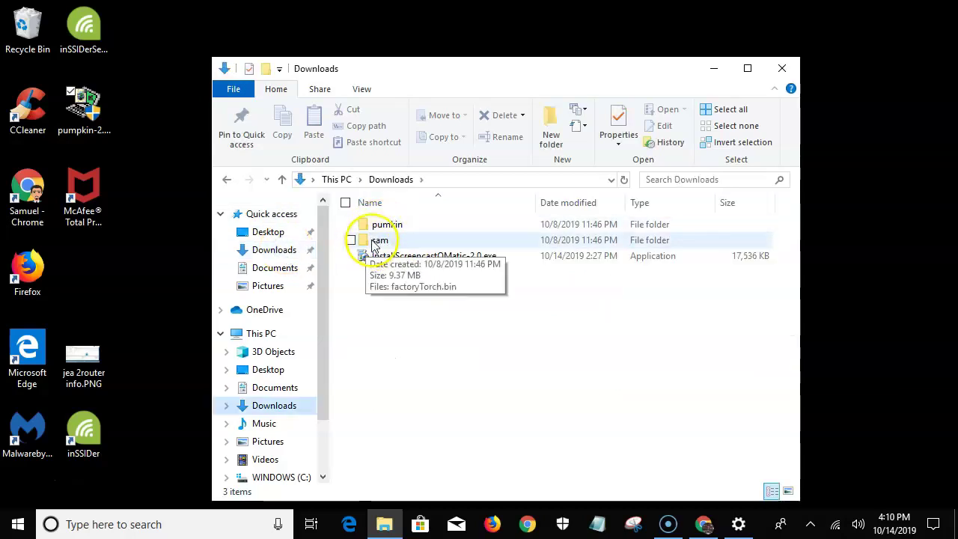
{"action": "double_click", "coordinate": [376, 242]}
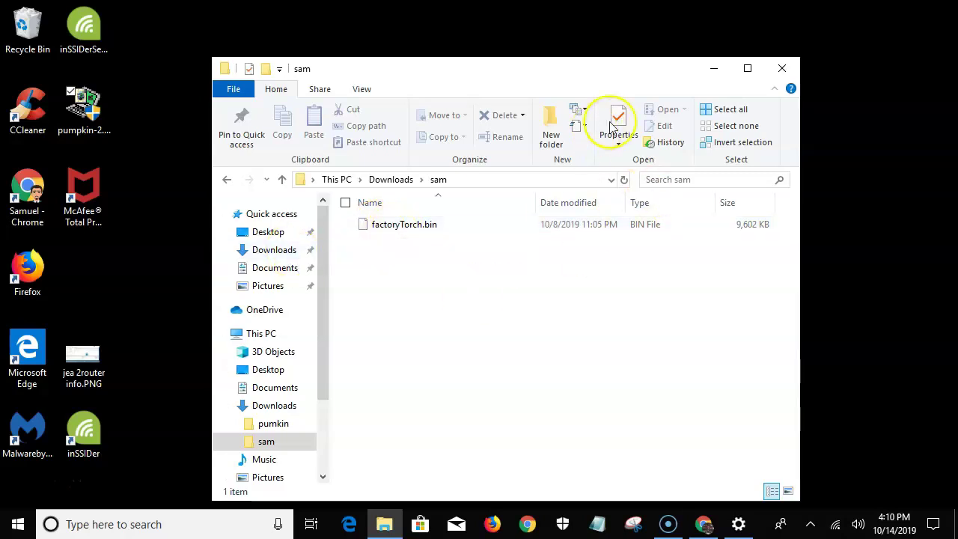
- Install PumpKIN 2.7.3 from the desktop installer into the Downloads subfolder containing factoryTorch.bin
{"action": "left_click", "coordinate": [95, 123]}
{"action": "double_click", "coordinate": [95, 123]}
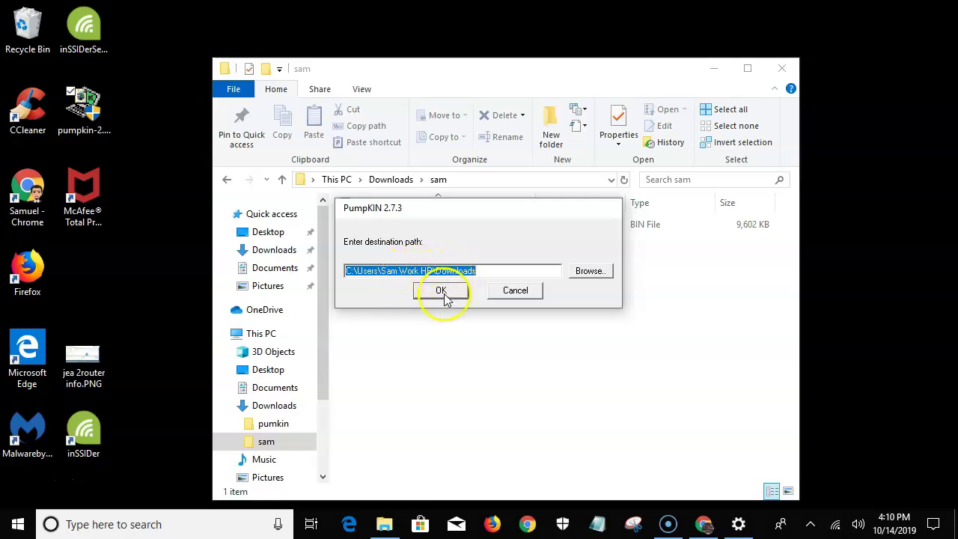
{"action": "left_click", "coordinate": [586, 270]}
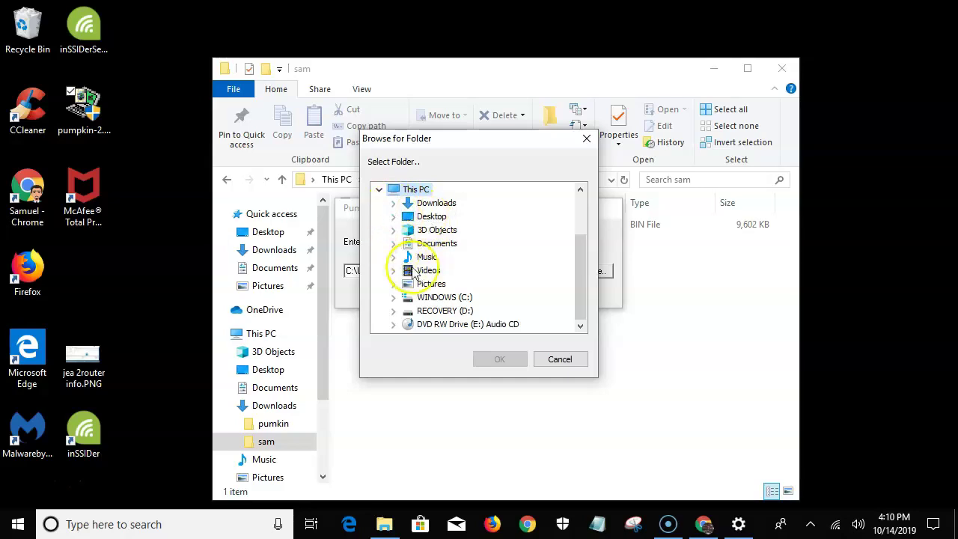
{"action": "left_click", "coordinate": [435, 202]}
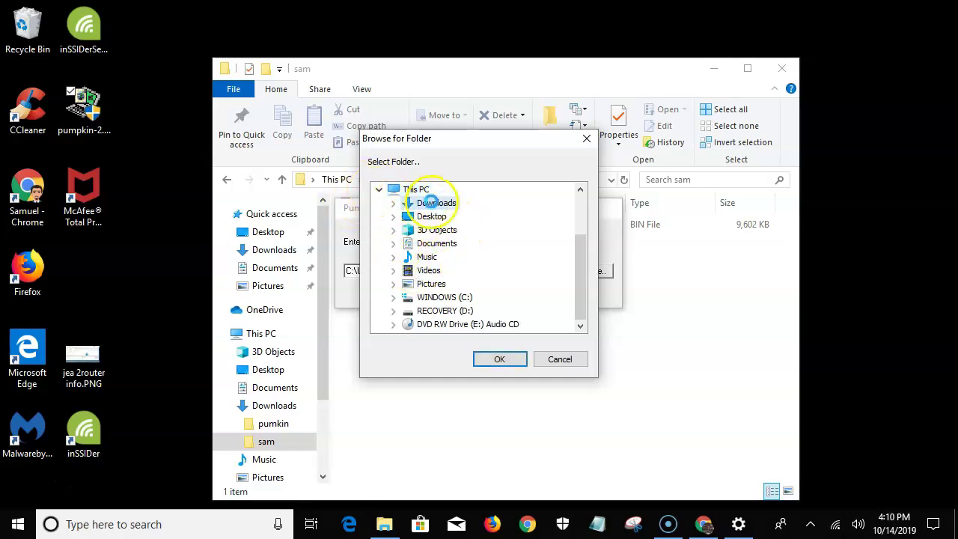
{"action": "left_click", "coordinate": [439, 231]}
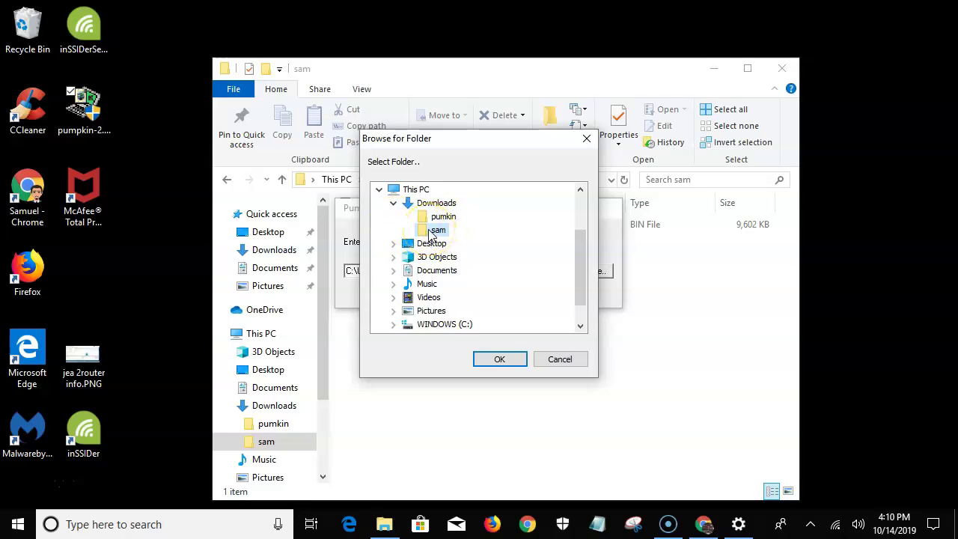
{"action": "left_click", "coordinate": [491, 365]}
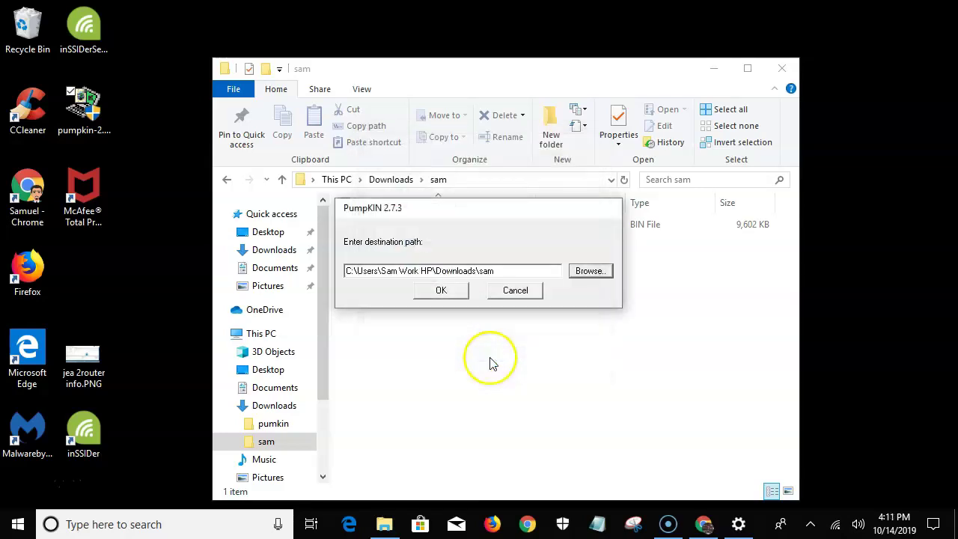
{"action": "left_click", "coordinate": [440, 291]}
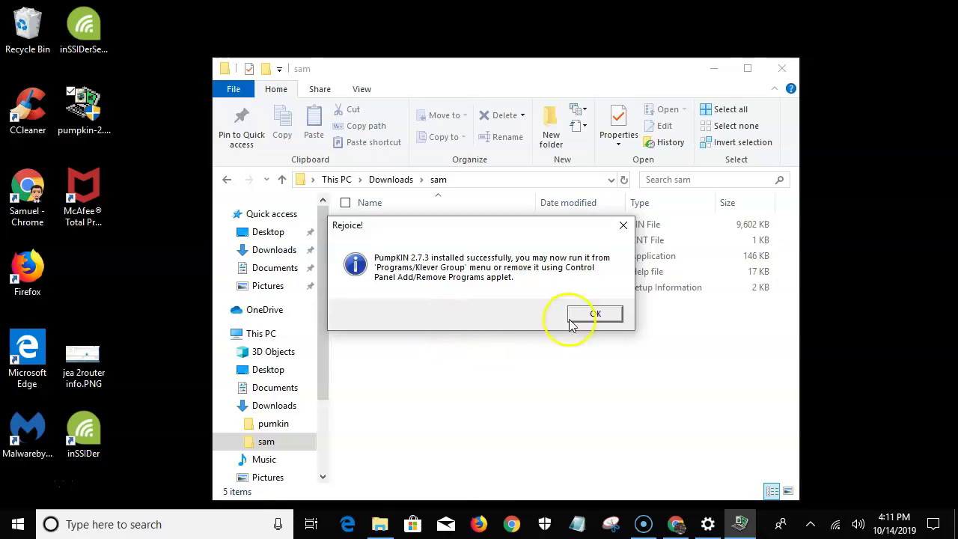
{"action": "left_click", "coordinate": [603, 314]}
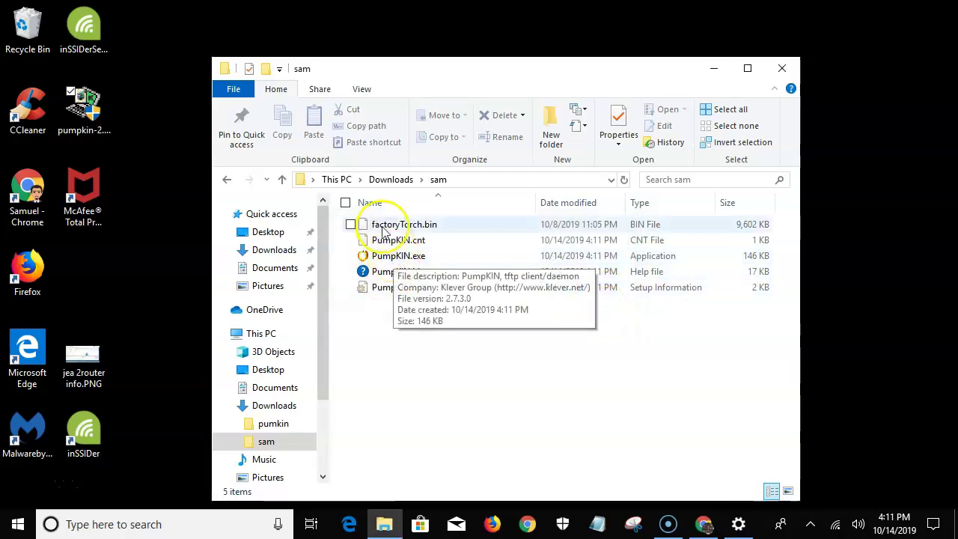
- Launch PumpKIN.exe from the install folder, move its window to the middle of the screen, and close File Explorer
{"action": "double_click", "coordinate": [404, 257]}
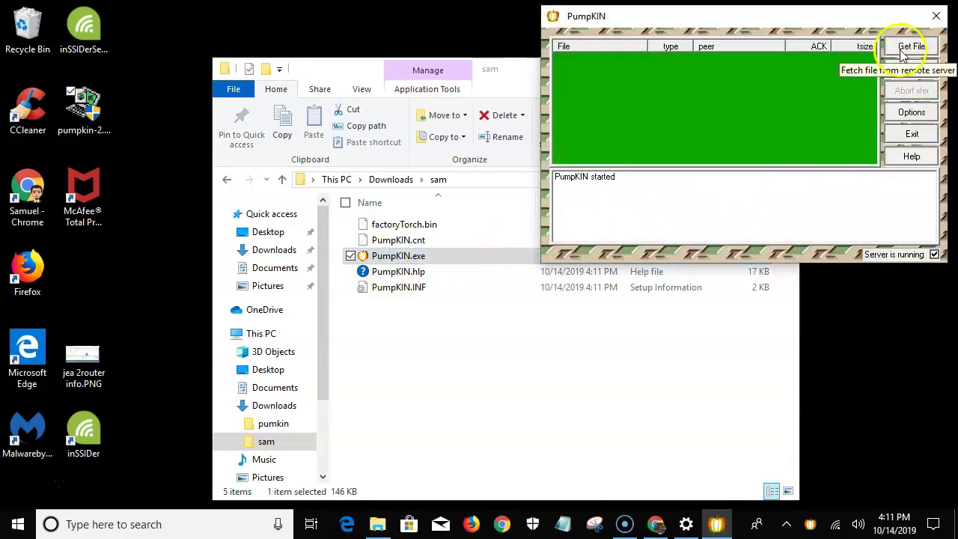
{"action": "left_click_drag", "start_coordinate": [823, 15], "coordinate": [533, 204]}
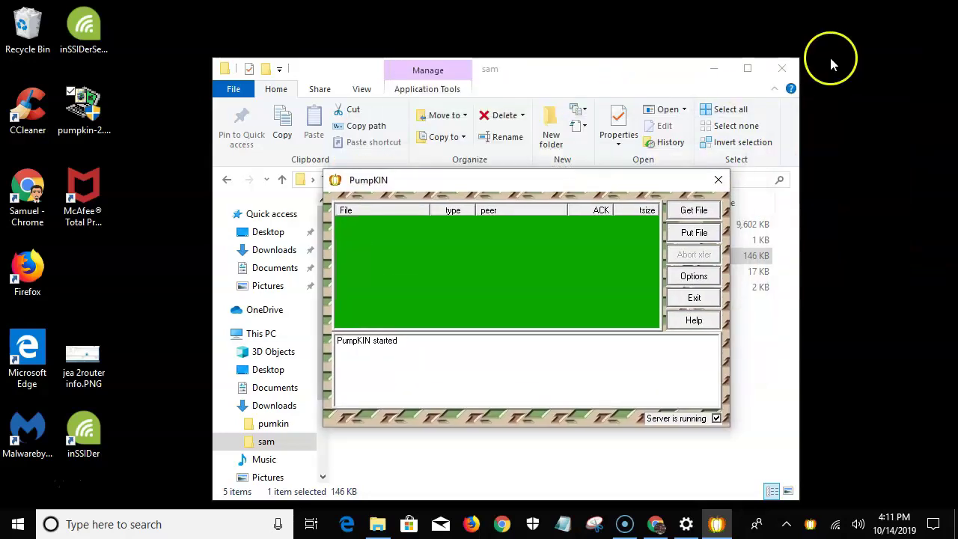
{"action": "left_click", "coordinate": [781, 68]}
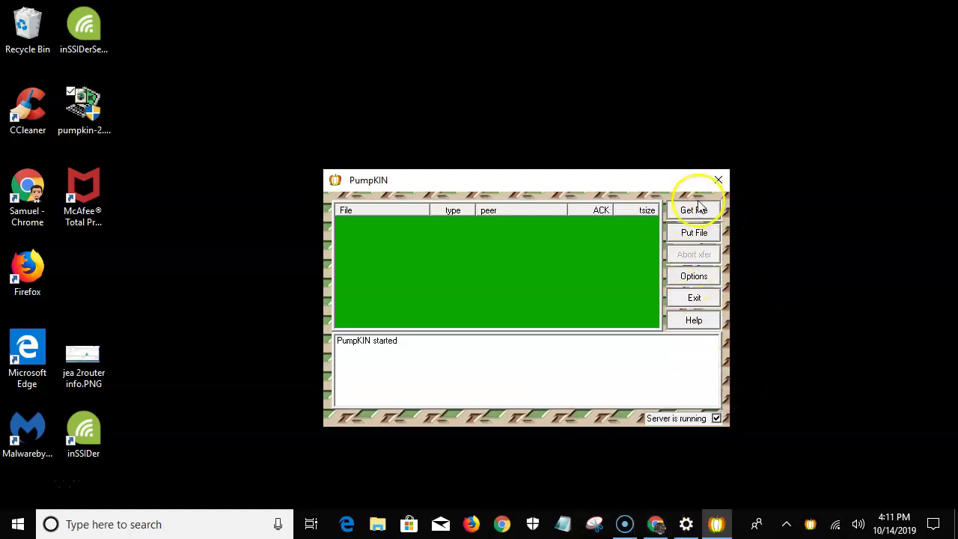
- Return to the guide in Chrome and review step 5 on connecting the computer to the Torch router's LAN port
{"action": "left_click", "coordinate": [655, 522]}
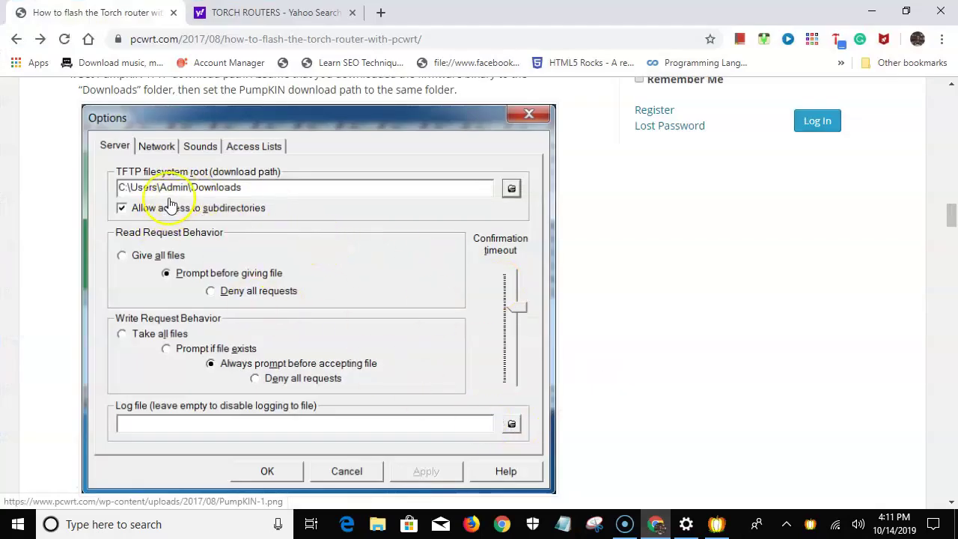
{"action": "scroll", "coordinate": [179, 240], "scroll_direction": "down", "scroll_amount": 2}
{"action": "scroll", "coordinate": [298, 283], "scroll_direction": "down", "scroll_amount": 5}
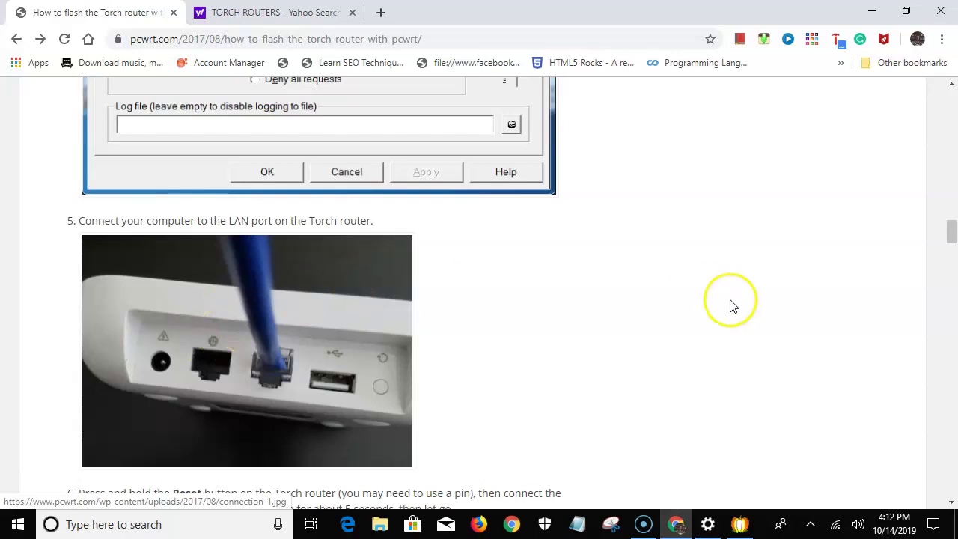
- Read guide steps 6 to 8 on resetting the router, granting the download and checking the WiFi signals, and bring PumpKIN into view
{"action": "scroll", "coordinate": [728, 304], "scroll_direction": "down", "scroll_amount": 2}
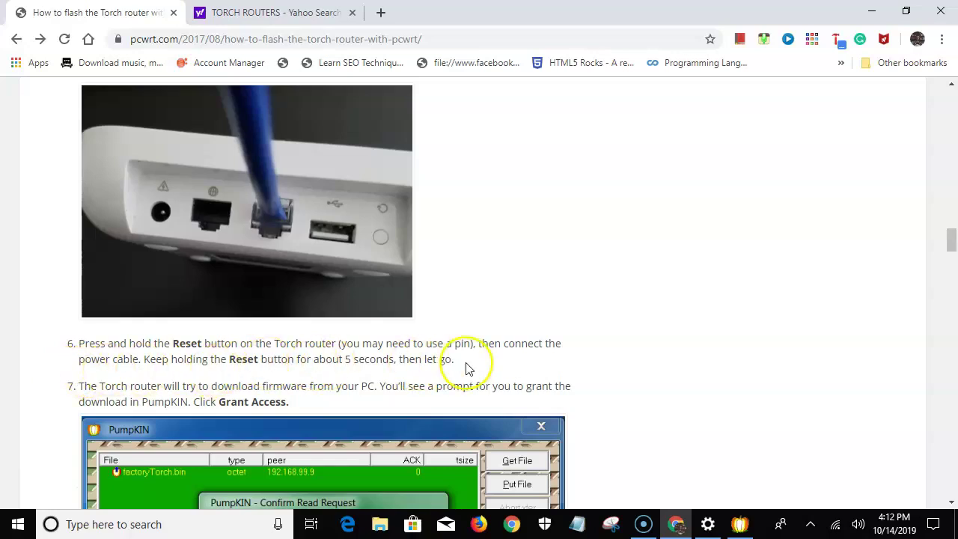
{"action": "scroll", "coordinate": [45, 355], "scroll_direction": "down", "scroll_amount": 1}
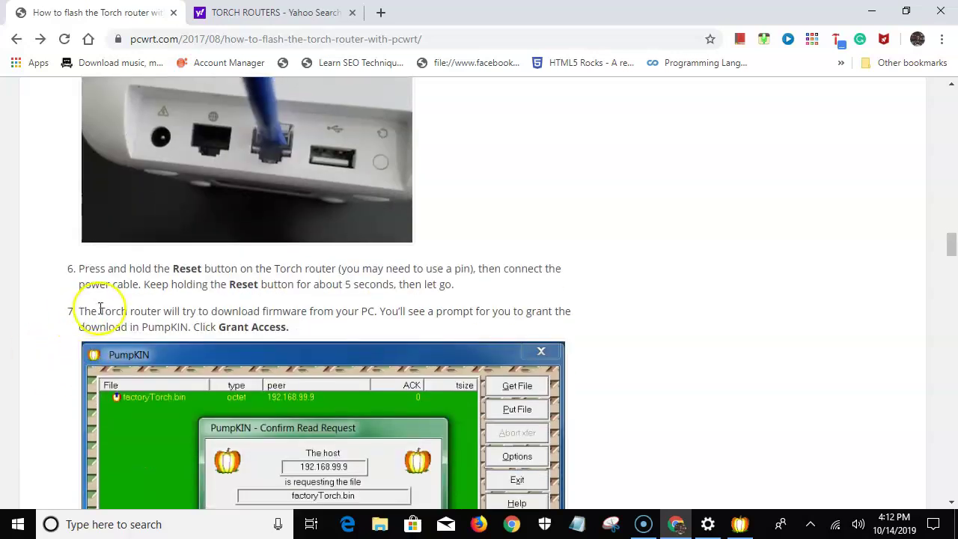
{"action": "scroll", "coordinate": [97, 300], "scroll_direction": "down", "scroll_amount": 1}
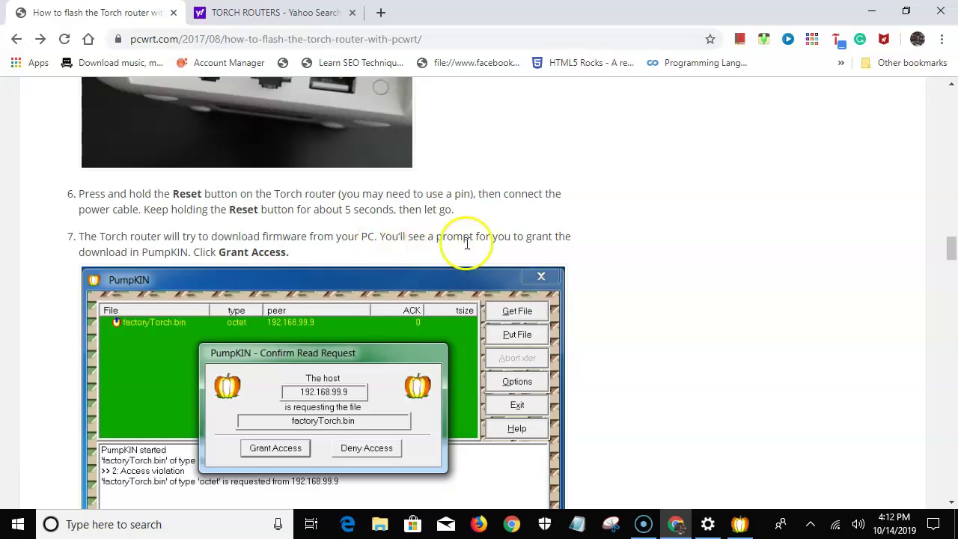
{"action": "scroll", "coordinate": [394, 243], "scroll_direction": "down", "scroll_amount": 1}
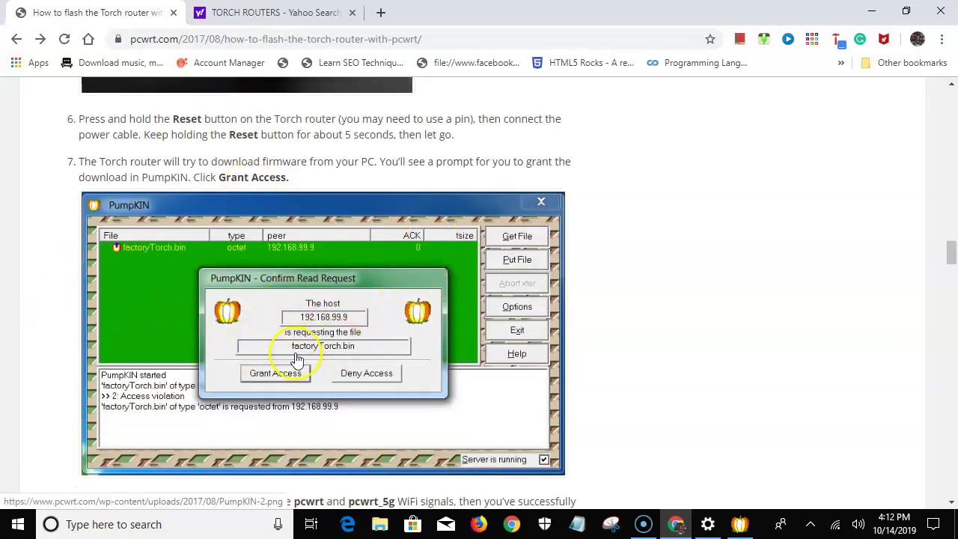
{"action": "scroll", "coordinate": [297, 359], "scroll_direction": "down", "scroll_amount": 1}
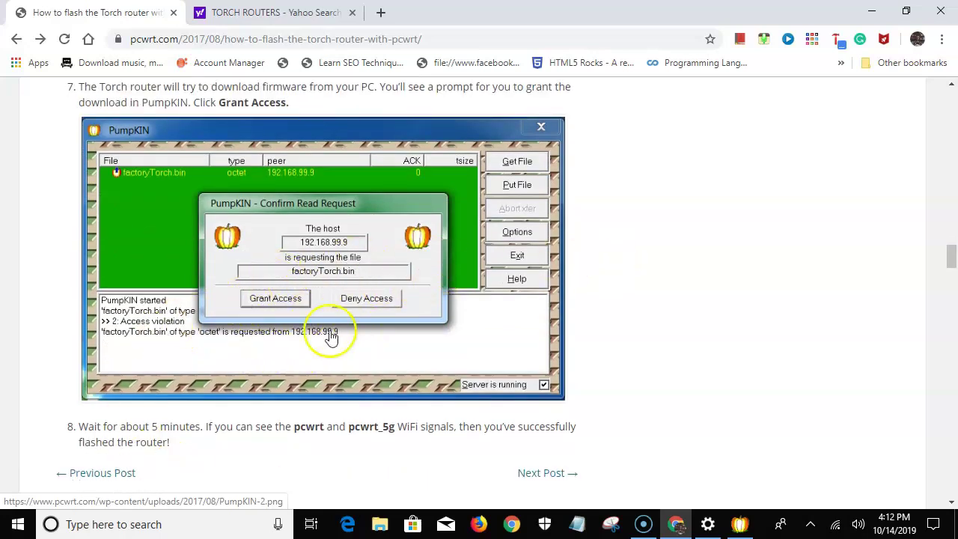
{"action": "scroll", "coordinate": [536, 284], "scroll_direction": "down", "scroll_amount": 2}
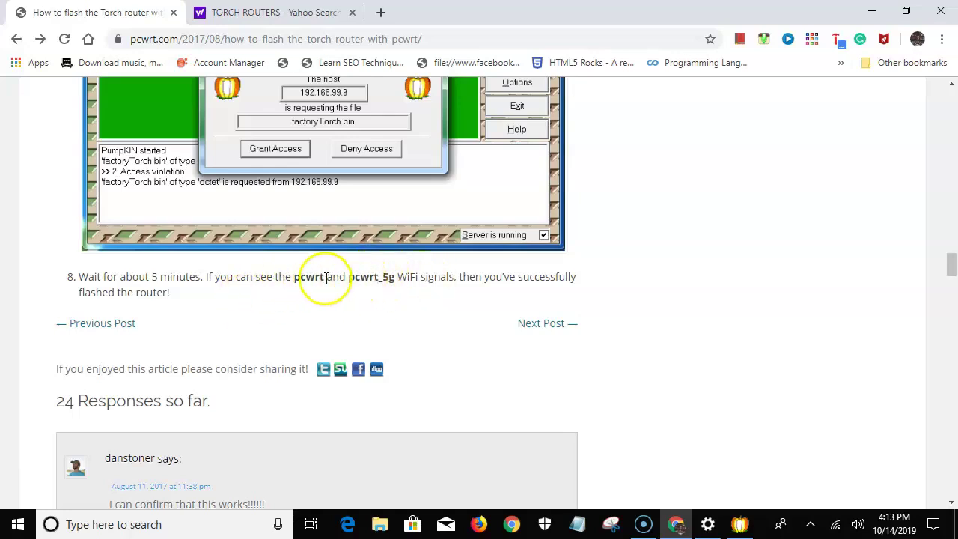
{"action": "scroll", "coordinate": [512, 397], "scroll_direction": "up", "scroll_amount": 5}
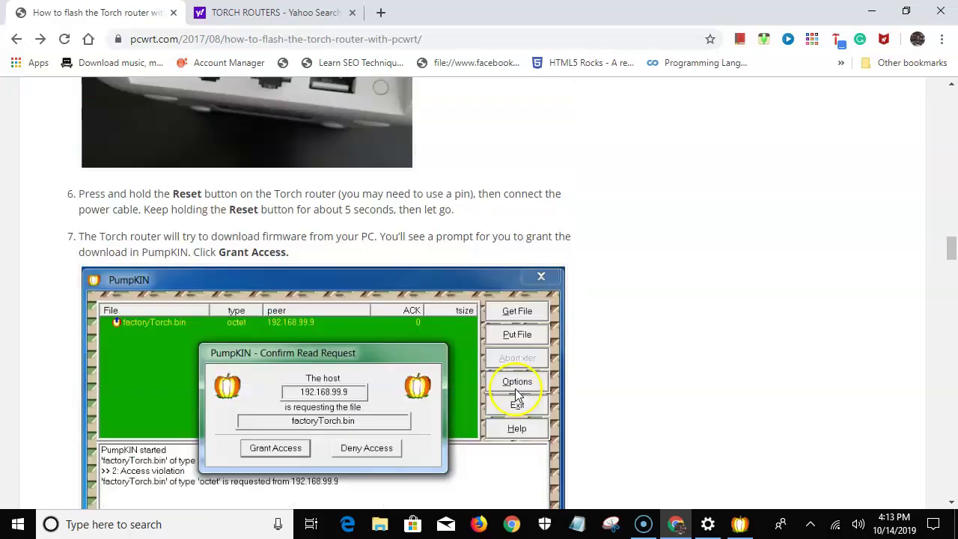
{"action": "scroll", "coordinate": [816, 196], "scroll_direction": "up", "scroll_amount": 3}
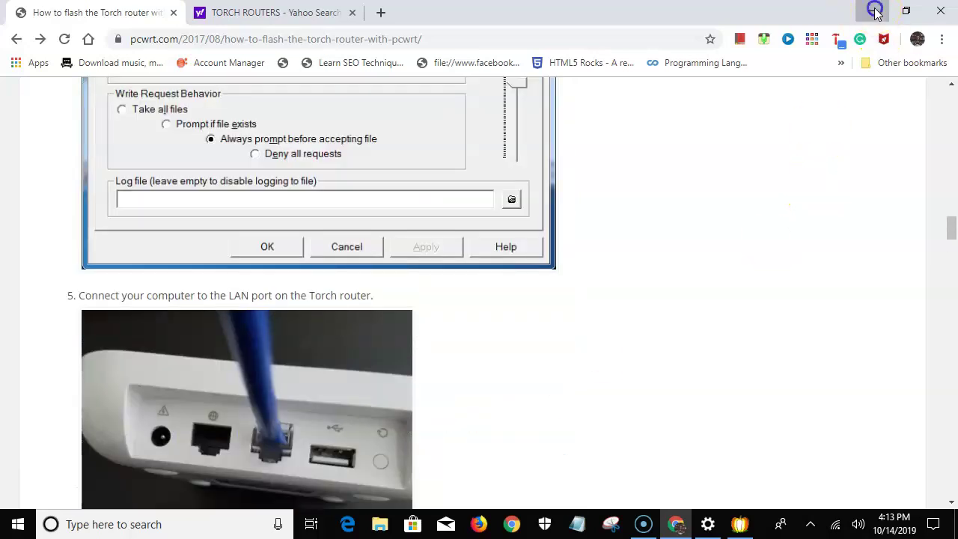
{"action": "left_click", "coordinate": [871, 10]}
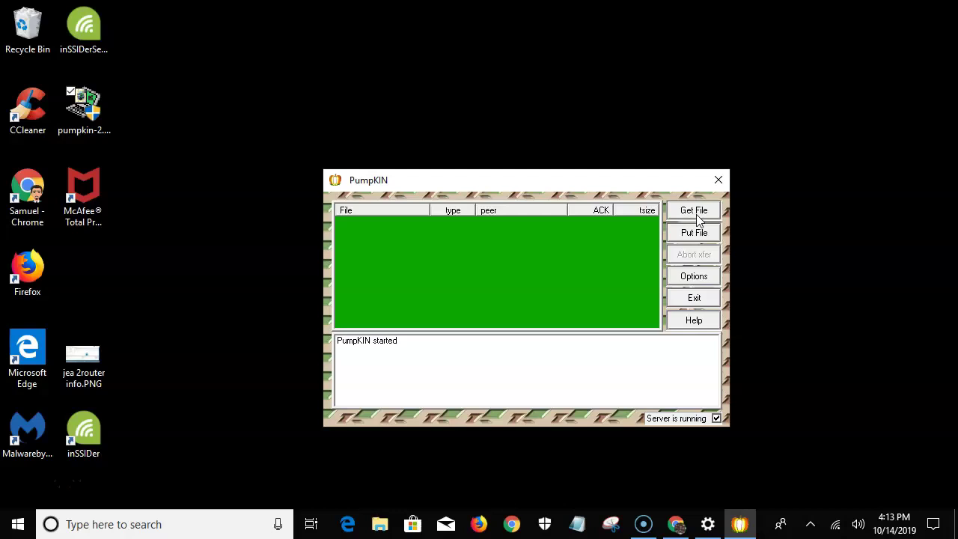
- Return to the guide in Chrome and reread steps 5 to 7 on the LAN connection, the Reset procedure and the PumpKIN prompt
{"action": "left_click", "coordinate": [676, 526]}
{"action": "scroll", "coordinate": [404, 322], "scroll_direction": "up", "scroll_amount": 1}
{"action": "scroll", "coordinate": [378, 366], "scroll_direction": "down", "scroll_amount": 5}
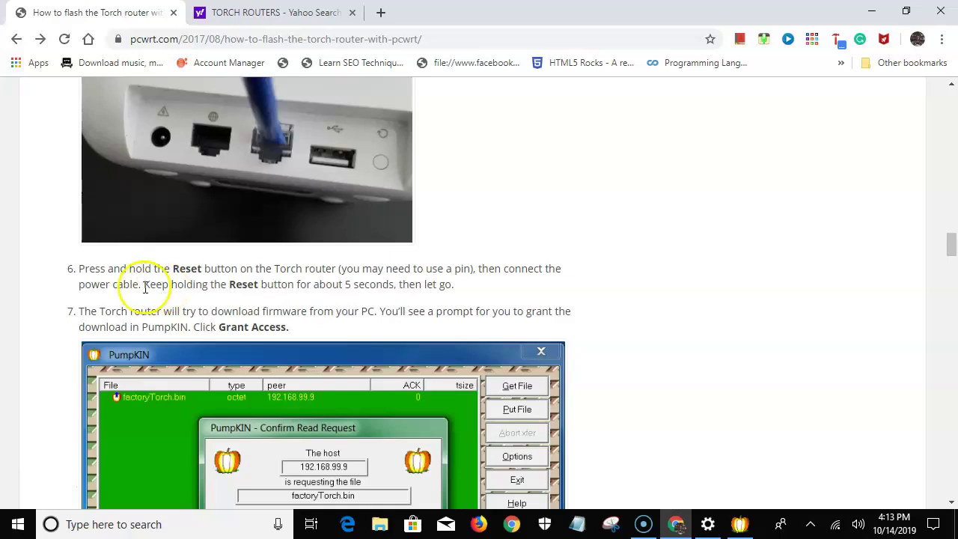
{"action": "scroll", "coordinate": [45, 314], "scroll_direction": "up", "scroll_amount": 9}
{"action": "scroll", "coordinate": [7, 380], "scroll_direction": "down", "scroll_amount": 3}
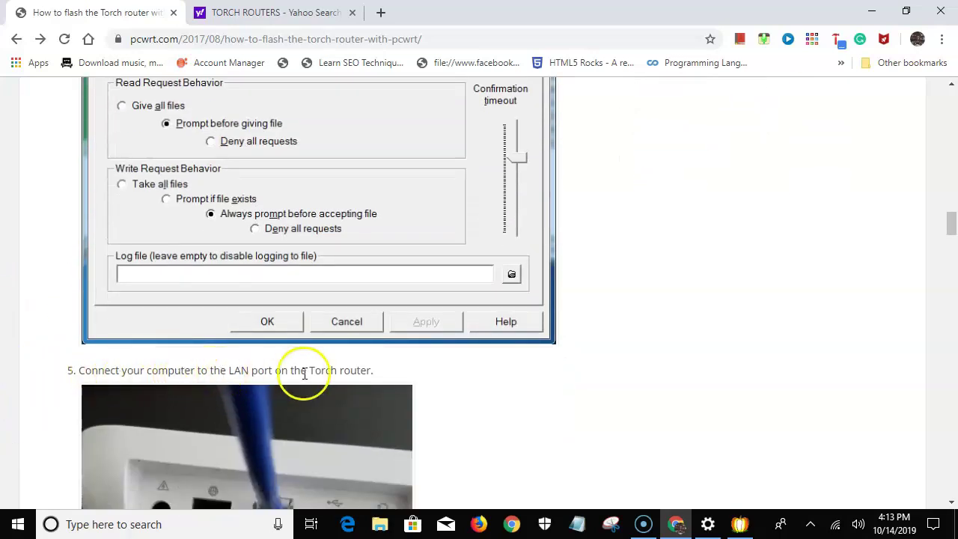
{"action": "scroll", "coordinate": [112, 371], "scroll_direction": "down", "scroll_amount": 4}
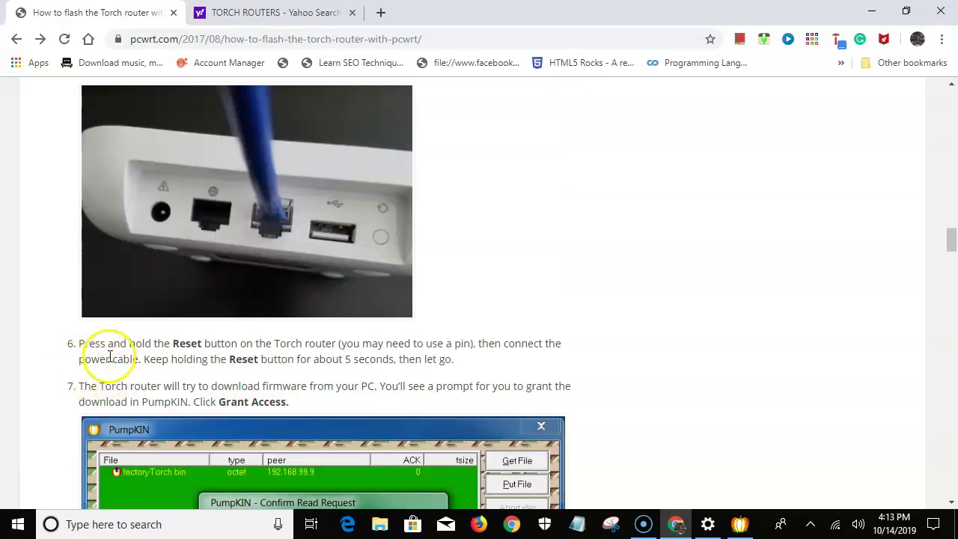
{"action": "scroll", "coordinate": [89, 356], "scroll_direction": "down", "scroll_amount": 1}
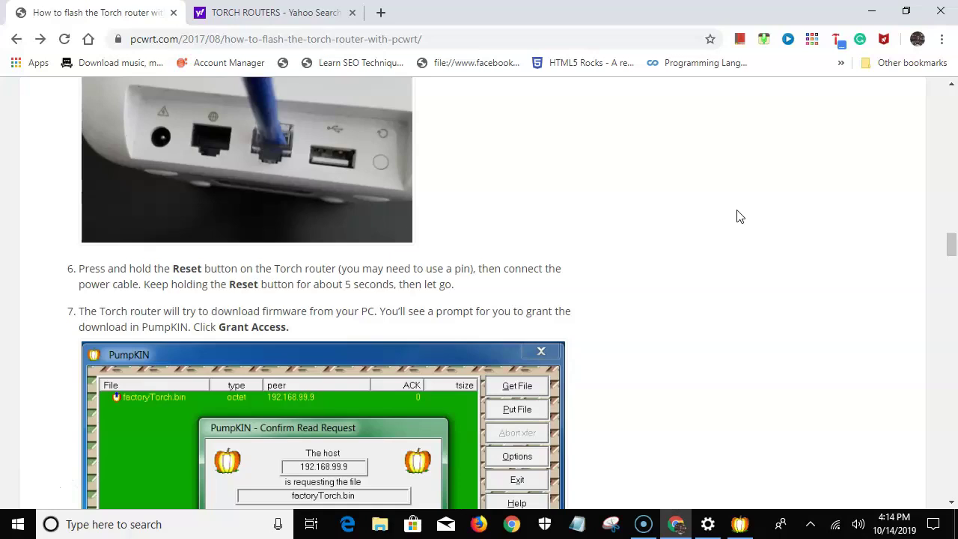
{"action": "scroll", "coordinate": [603, 342], "scroll_direction": "down", "scroll_amount": 2}
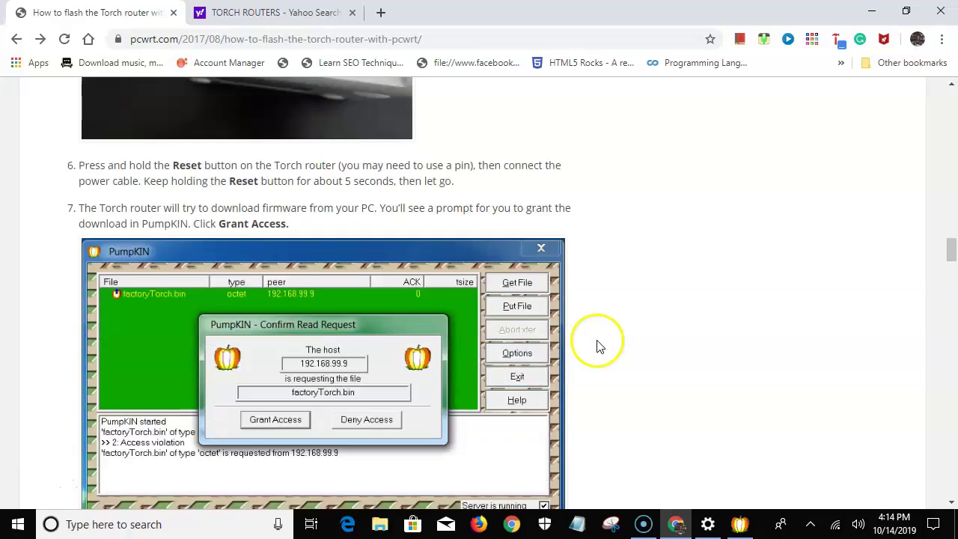
{"action": "scroll", "coordinate": [681, 285], "scroll_direction": "up", "scroll_amount": 1}
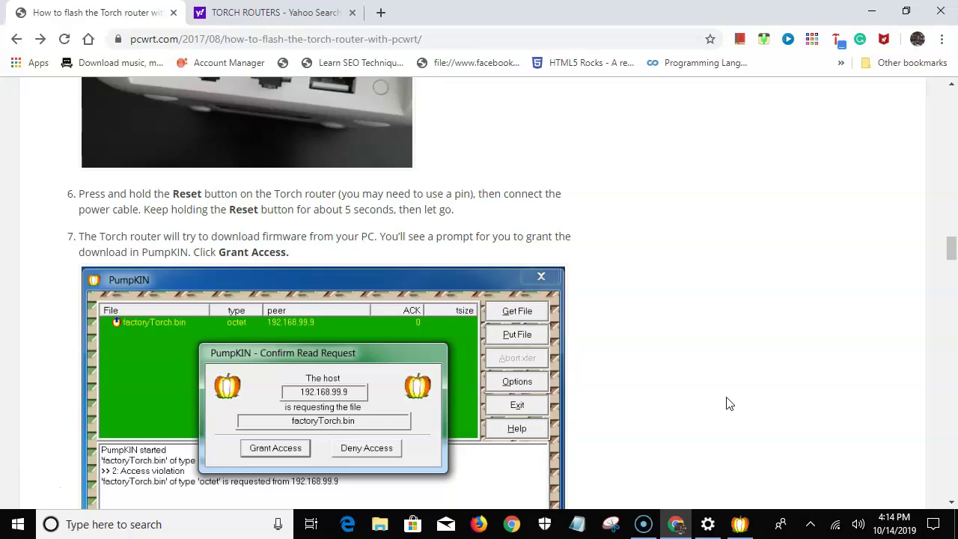
{"action": "scroll", "coordinate": [729, 404], "scroll_direction": "down", "scroll_amount": 2}
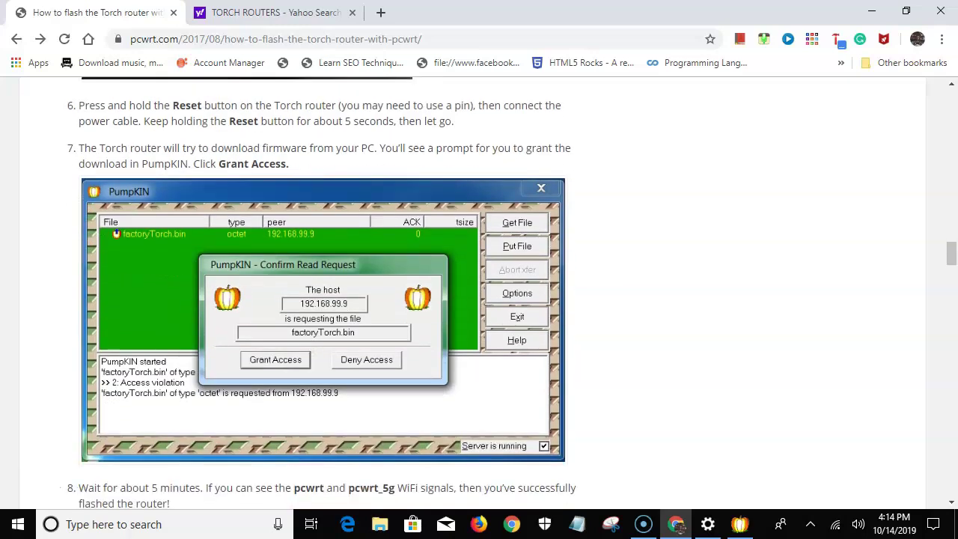
- Put Chrome away and try to serve factoryTorch.bin by granting the router's read request in PumpKIN
{"action": "key", "text": "super+Down"}
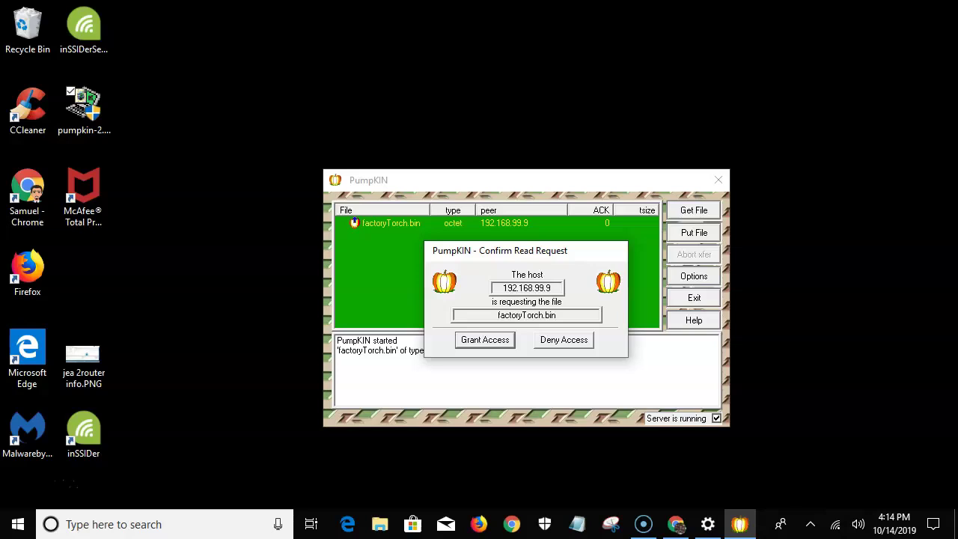
{"action": "left_click", "coordinate": [481, 340]}
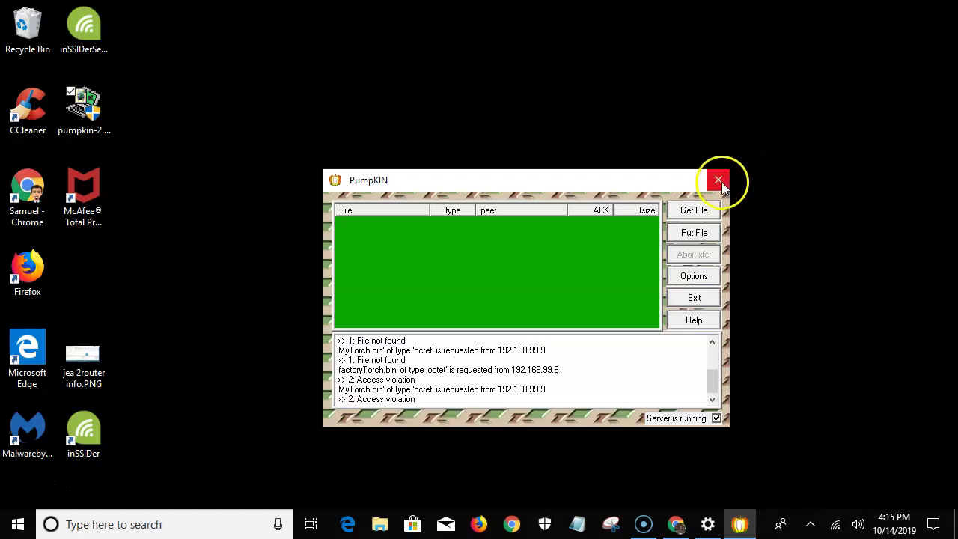
- Set PumpKIN's TFTP filesystem root to the Downloads subfolder containing factoryTorch.bin and grant the router's new read request for that file
{"action": "left_click", "coordinate": [694, 277]}
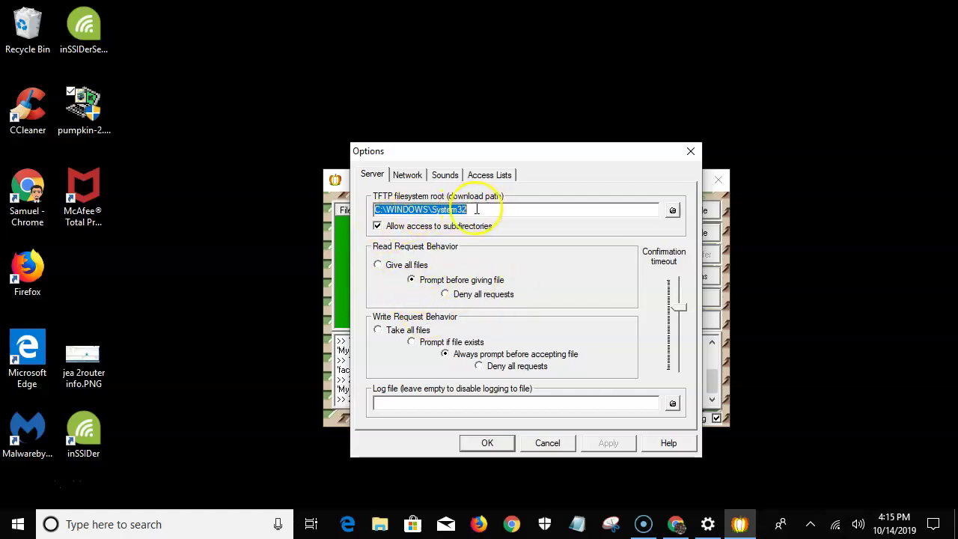
{"action": "left_click", "coordinate": [672, 211]}
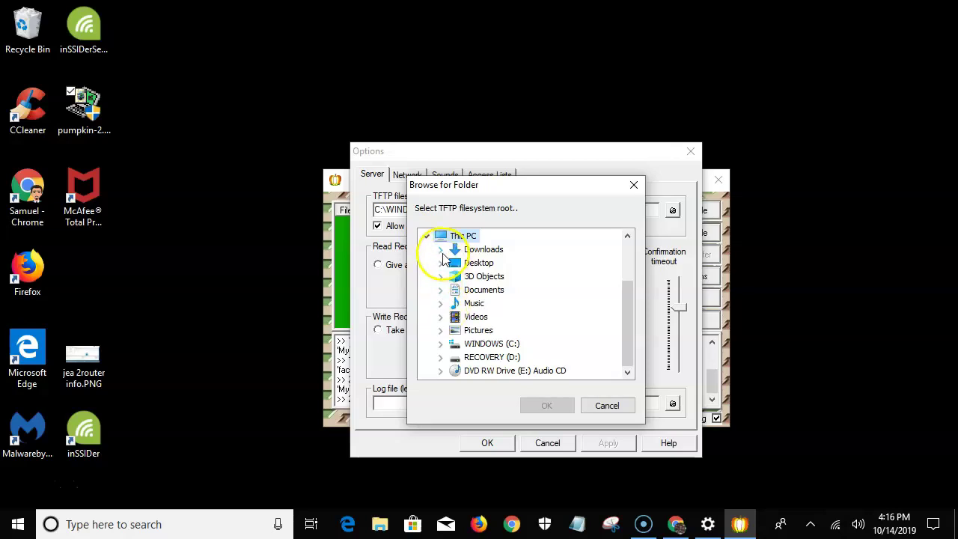
{"action": "left_click", "coordinate": [479, 251]}
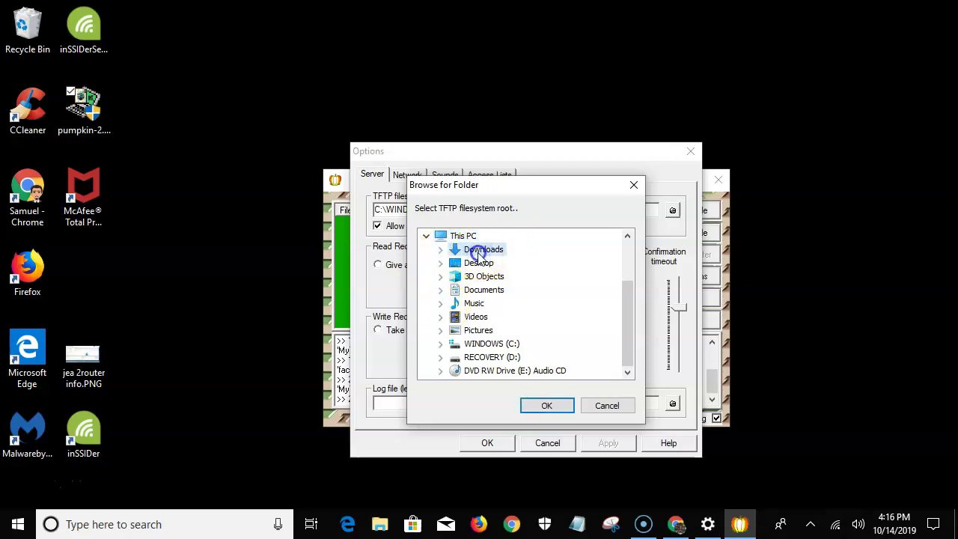
{"action": "double_click", "coordinate": [479, 251]}
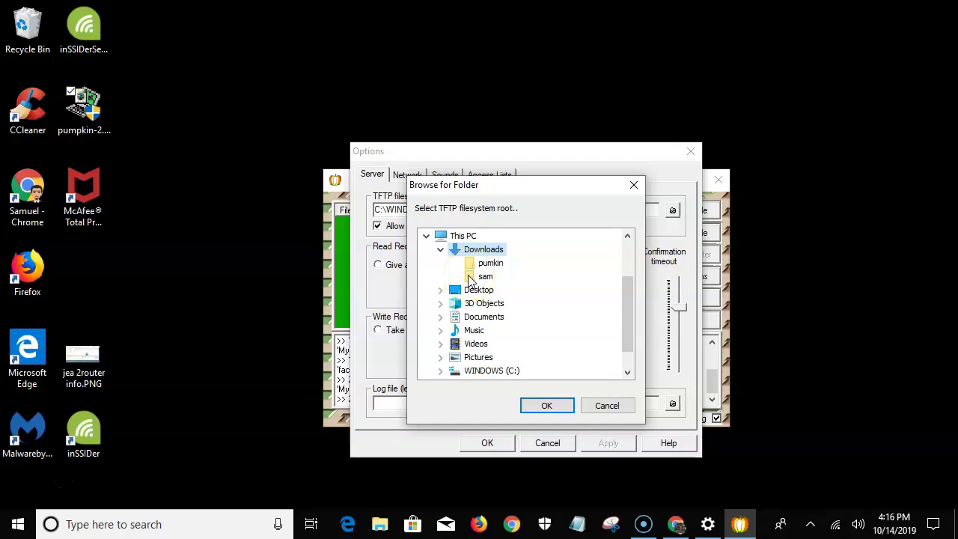
{"action": "left_click", "coordinate": [479, 276]}
{"action": "left_click", "coordinate": [546, 405]}
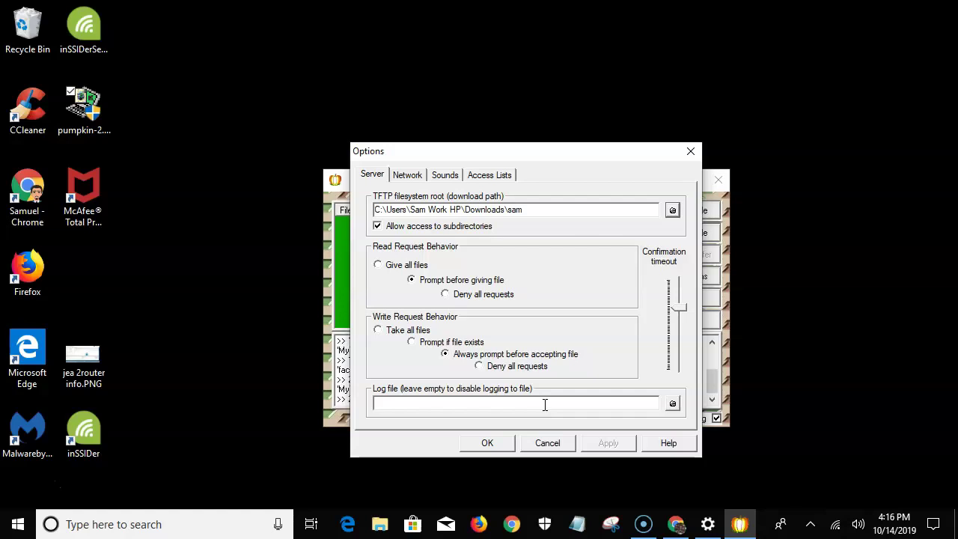
{"action": "left_click", "coordinate": [480, 444]}
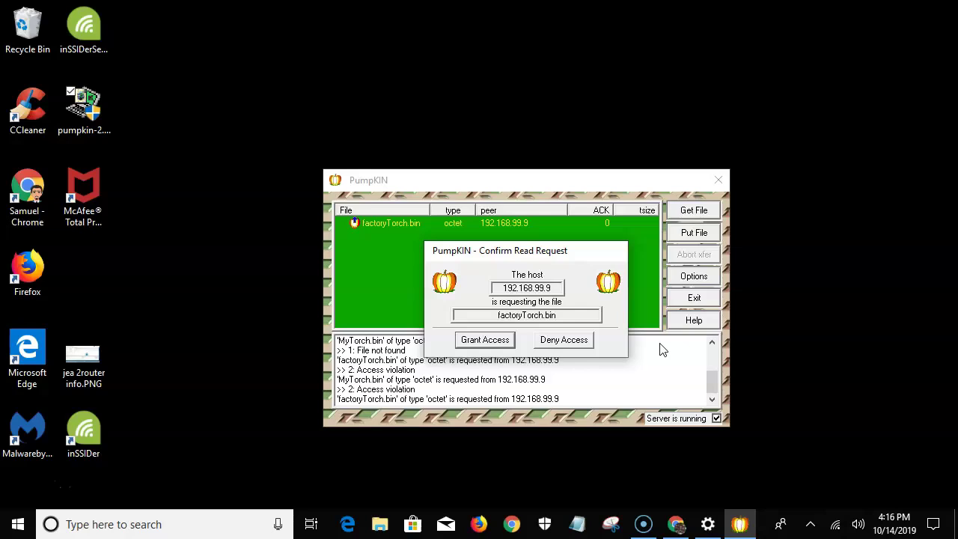
{"action": "left_click", "coordinate": [482, 339]}
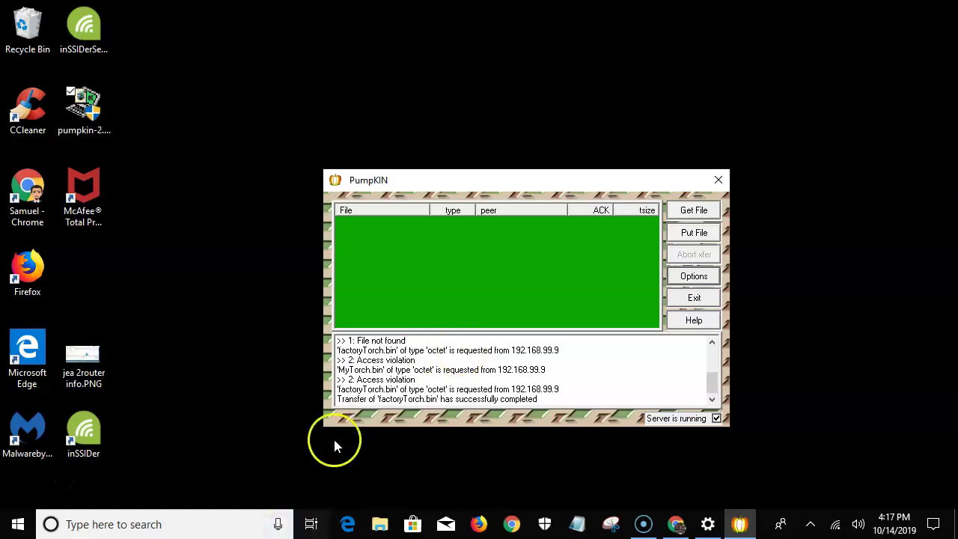
- Return to the guide in Chrome and review steps 6 to 8, including the wait time and the expected WiFi signals
{"action": "left_click", "coordinate": [680, 524]}
{"action": "scroll", "coordinate": [299, 350], "scroll_direction": "up", "scroll_amount": 3}
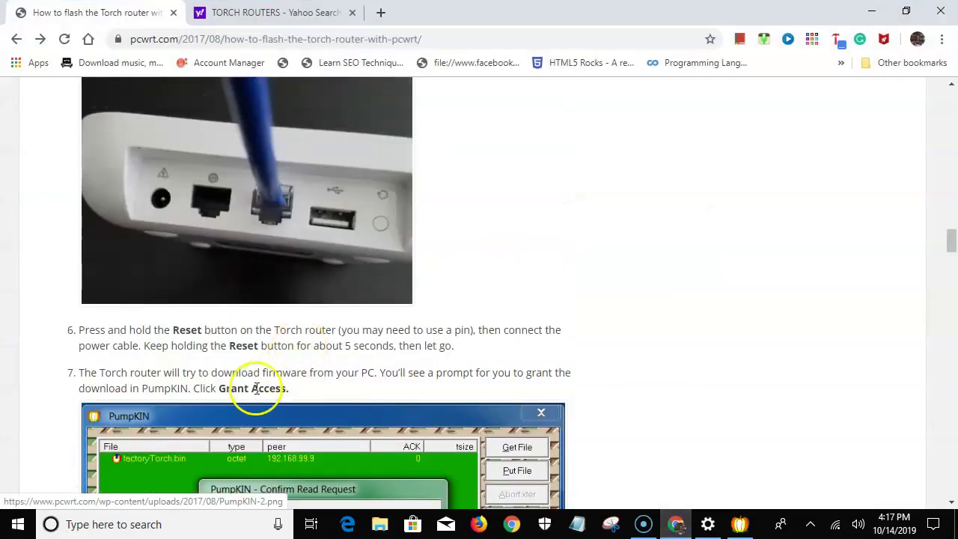
{"action": "scroll", "coordinate": [252, 385], "scroll_direction": "down", "scroll_amount": 2}
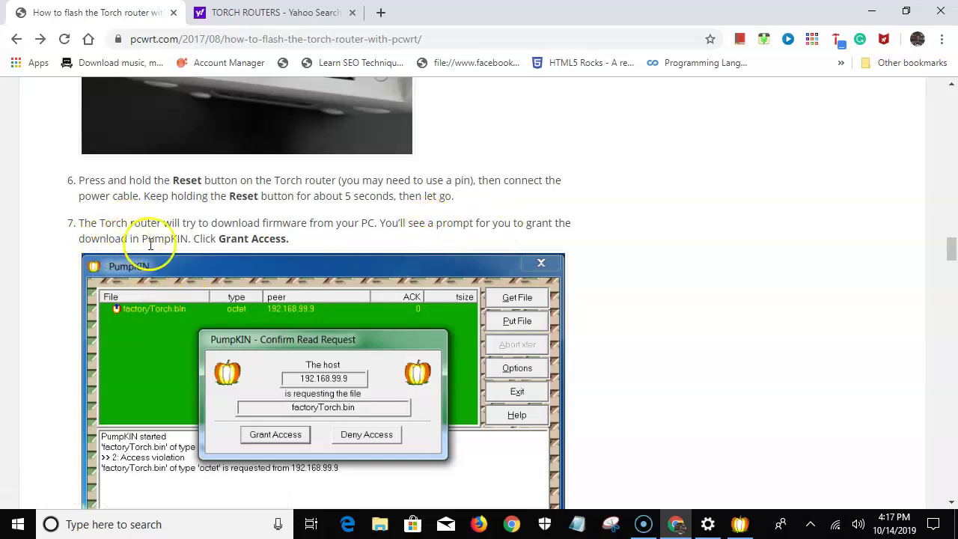
{"action": "scroll", "coordinate": [282, 377], "scroll_direction": "down", "scroll_amount": 1}
{"action": "scroll", "coordinate": [280, 378], "scroll_direction": "down", "scroll_amount": 1}
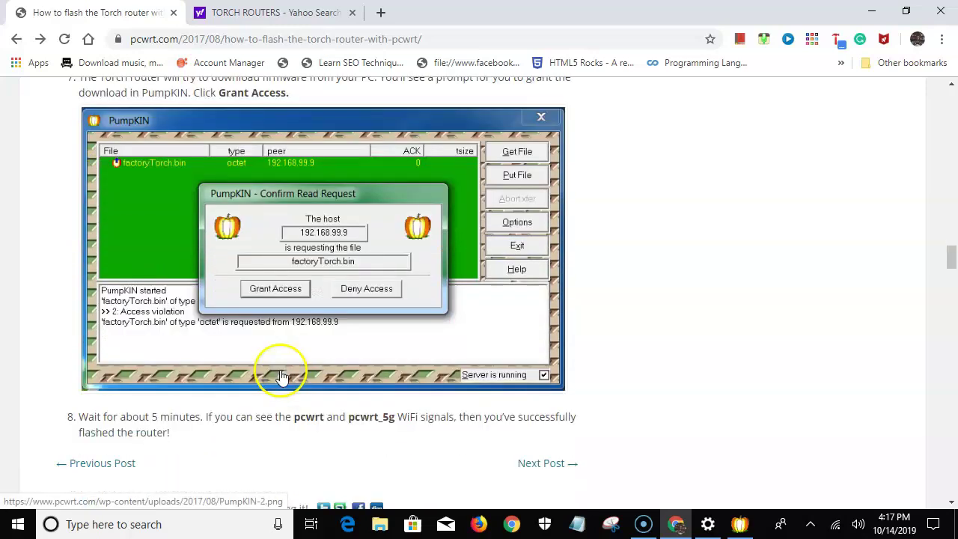
{"action": "scroll", "coordinate": [171, 427], "scroll_direction": "down", "scroll_amount": 1}
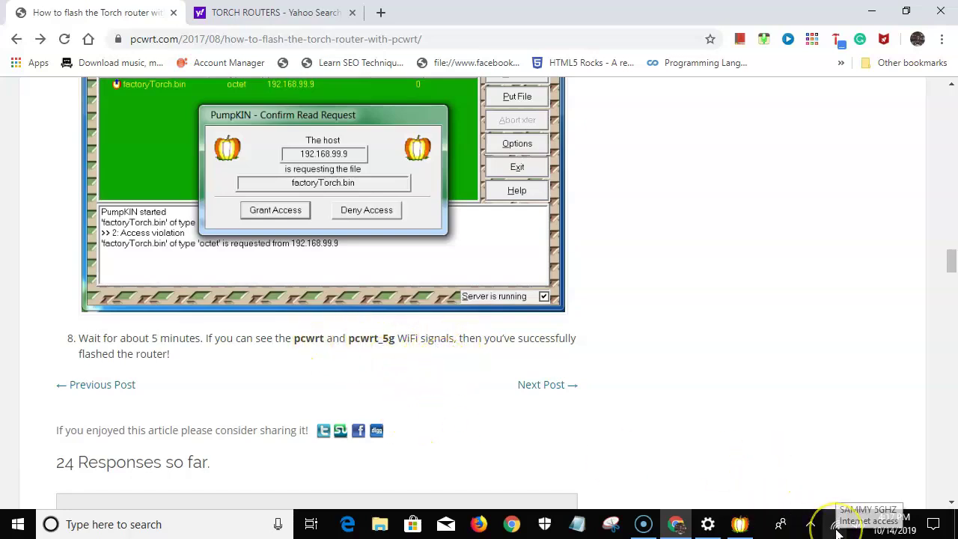
- Put Chrome away, close PumpKIN, and open inSSIDer from the desktop
{"action": "left_click", "coordinate": [871, 11]}
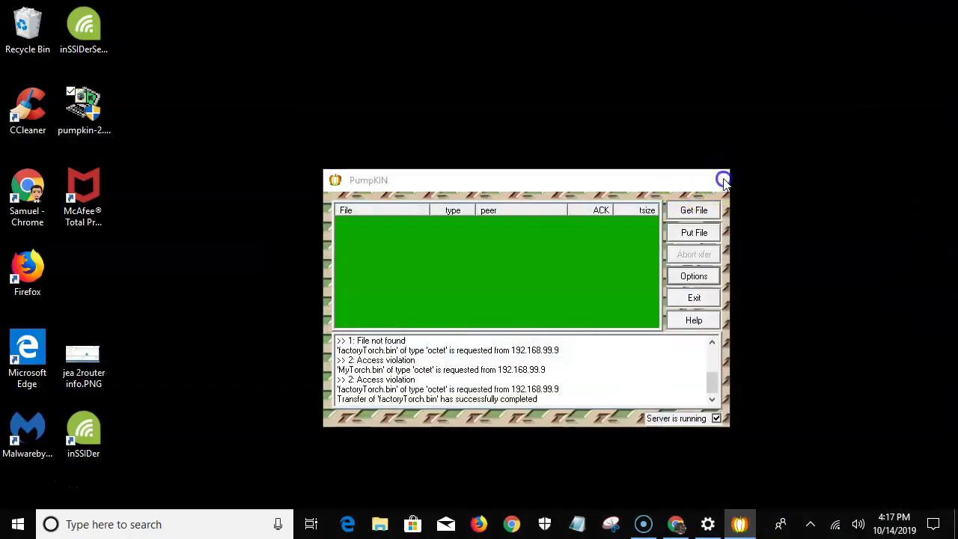
{"action": "left_click", "coordinate": [718, 181]}
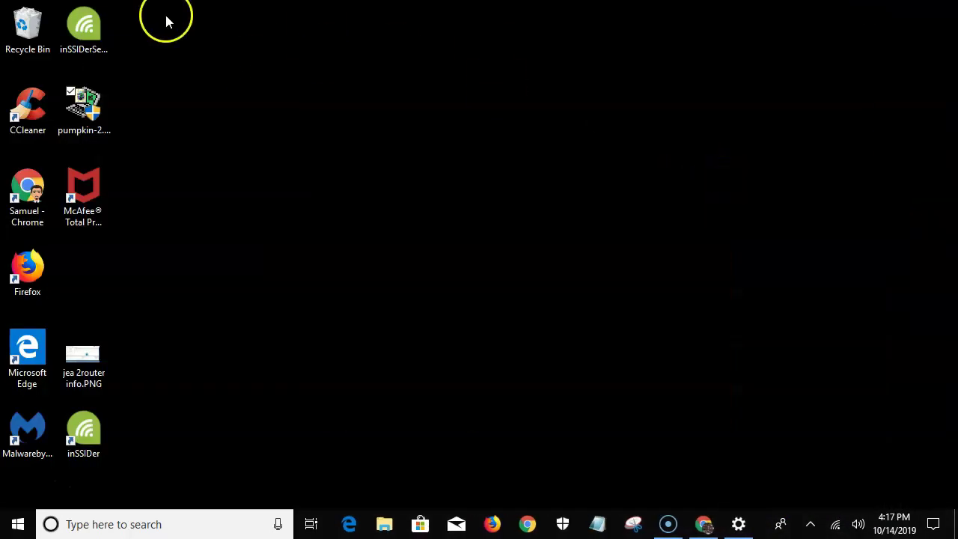
{"action": "right_click", "coordinate": [89, 30]}
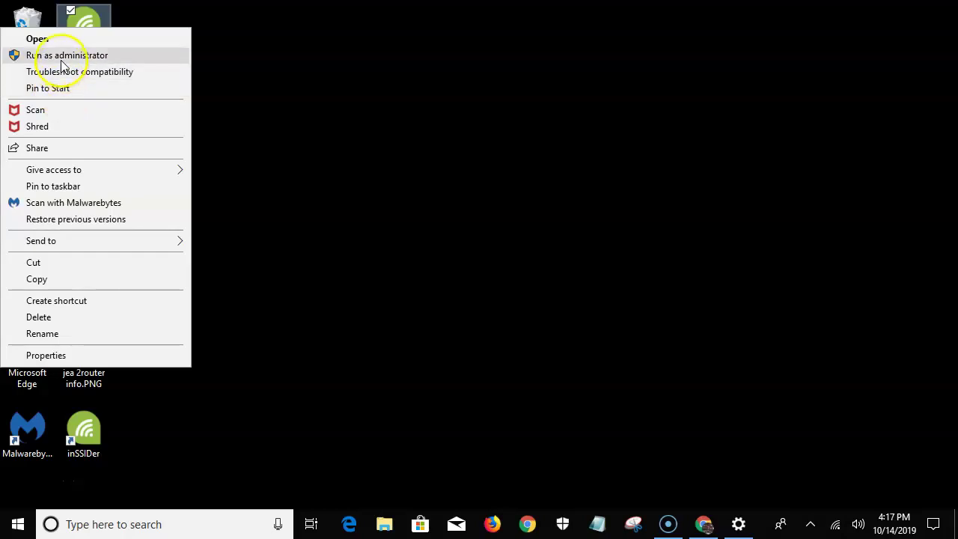
{"action": "left_click", "coordinate": [64, 55]}
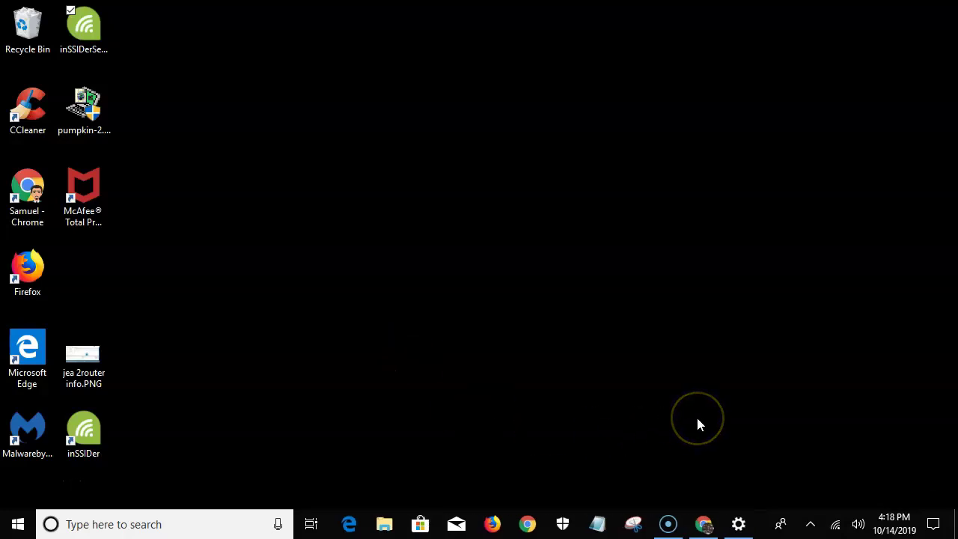
{"action": "mouse_move", "coordinate": [742, 524]}
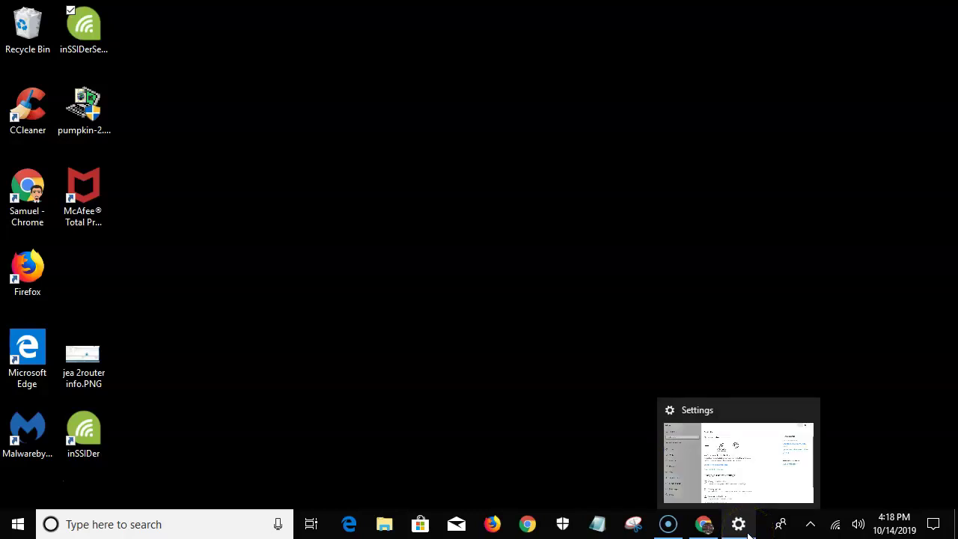
{"action": "double_click", "coordinate": [95, 26]}
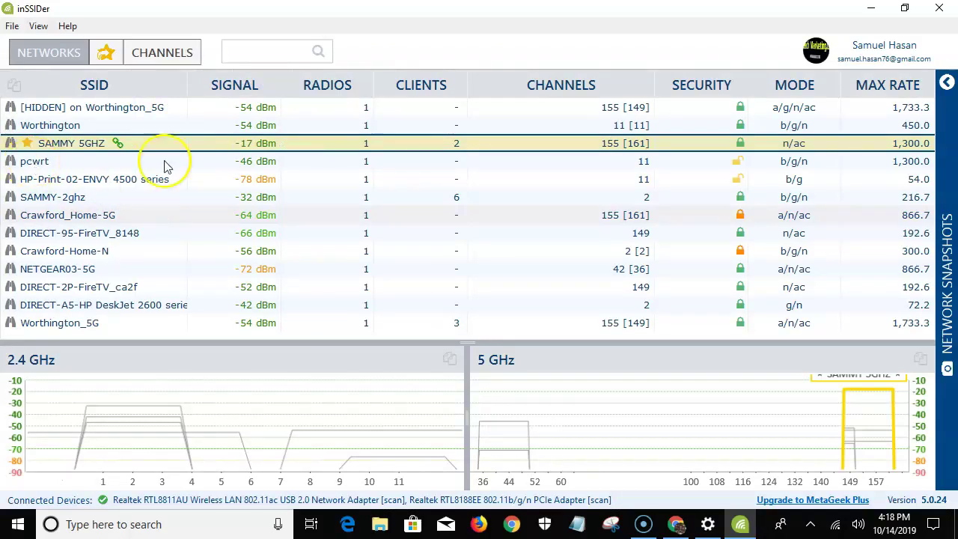
- Check inSSIDer for the router's pcwrt networks, view the details of pcwrt_5g, and force the program closed
{"action": "left_click", "coordinate": [30, 161]}
{"action": "double_click", "coordinate": [8, 163]}
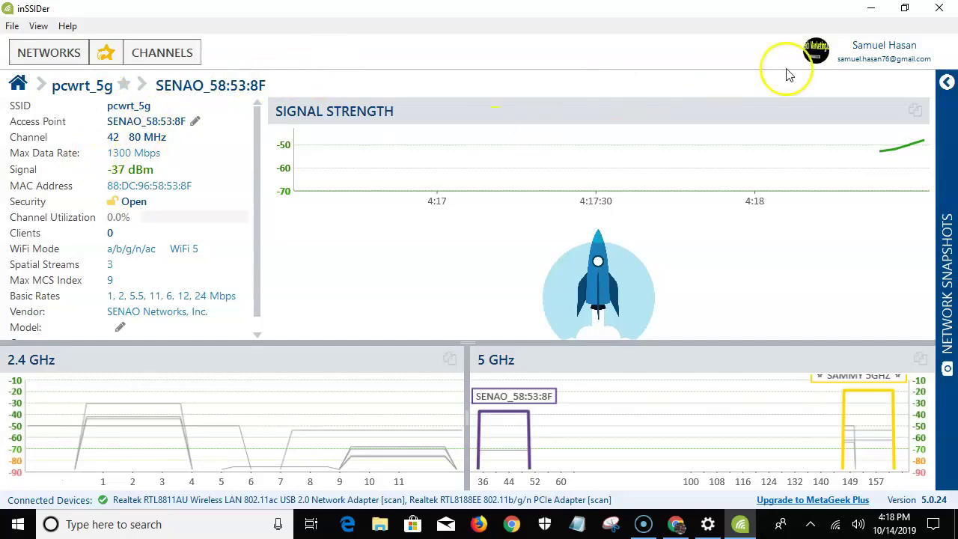
{"action": "left_click", "coordinate": [940, 9]}
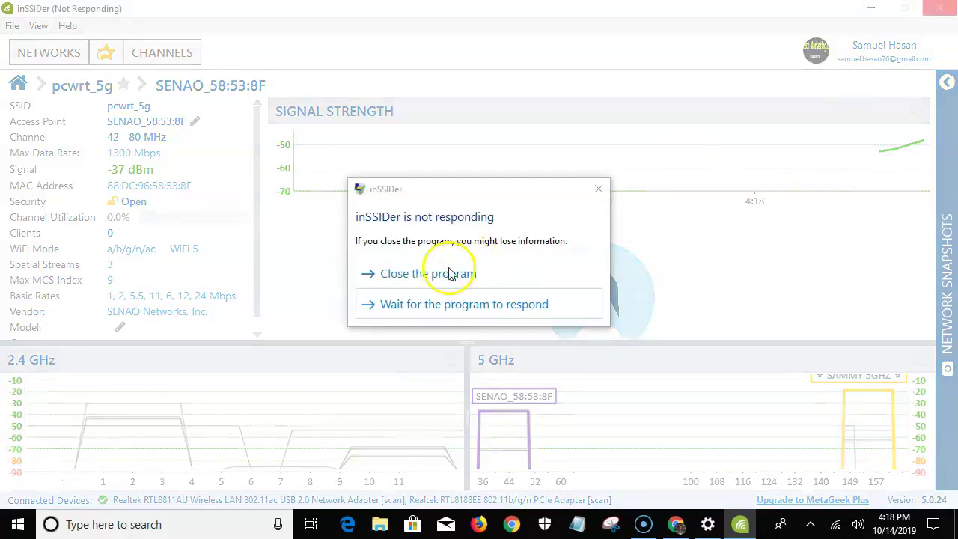
{"action": "left_click", "coordinate": [432, 277]}
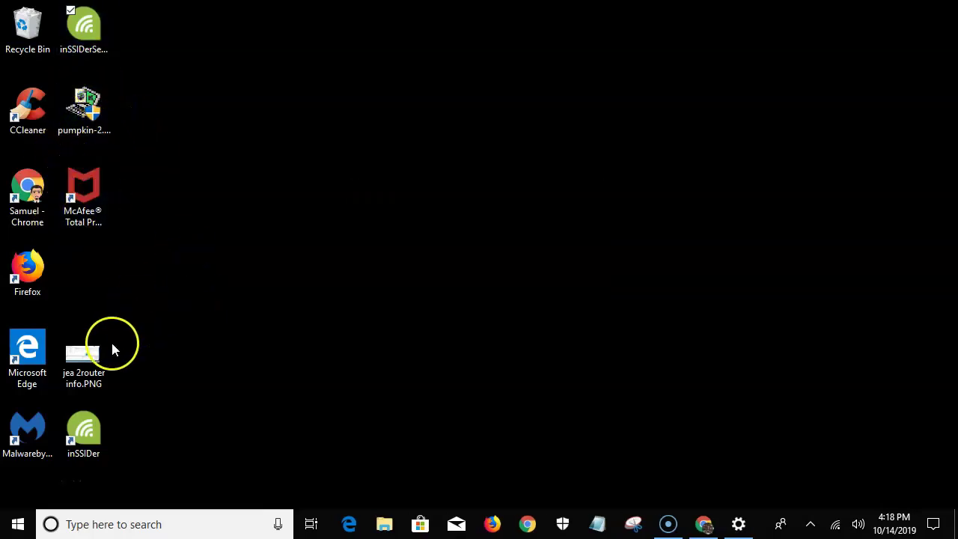
{"action": "left_click", "coordinate": [24, 480]}
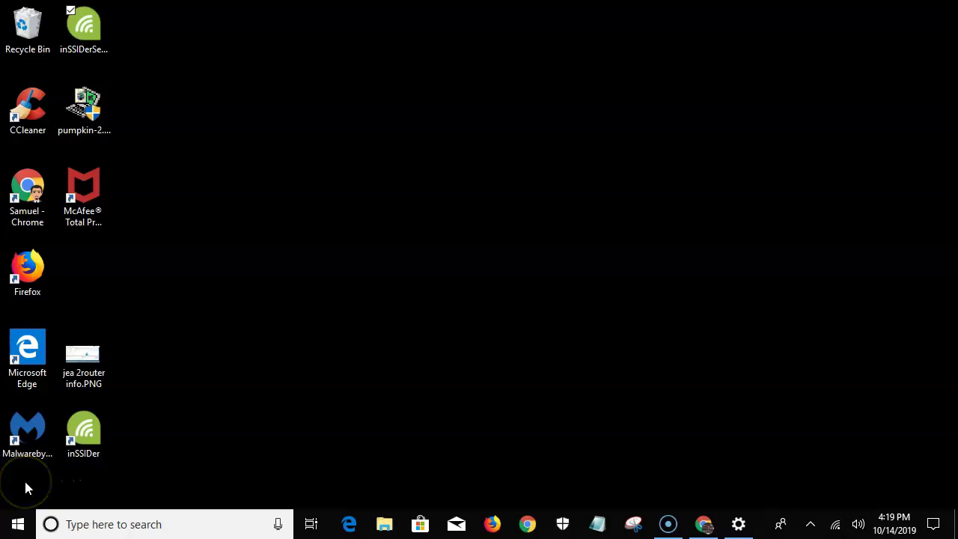